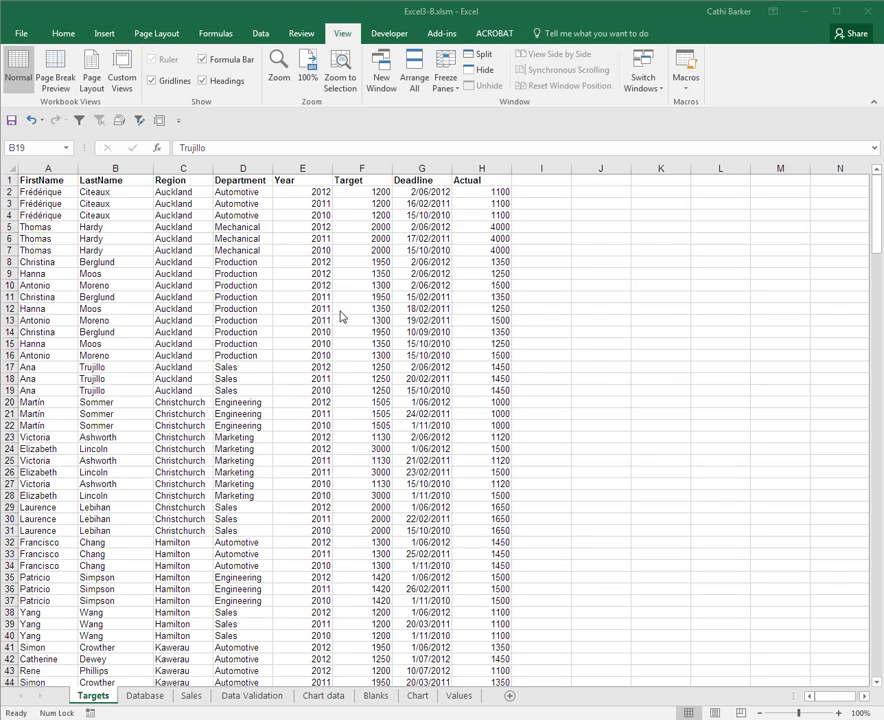
- Record a macro stored in this workbook that shows the Kawerau custom view, and end the recording
click(160, 121)
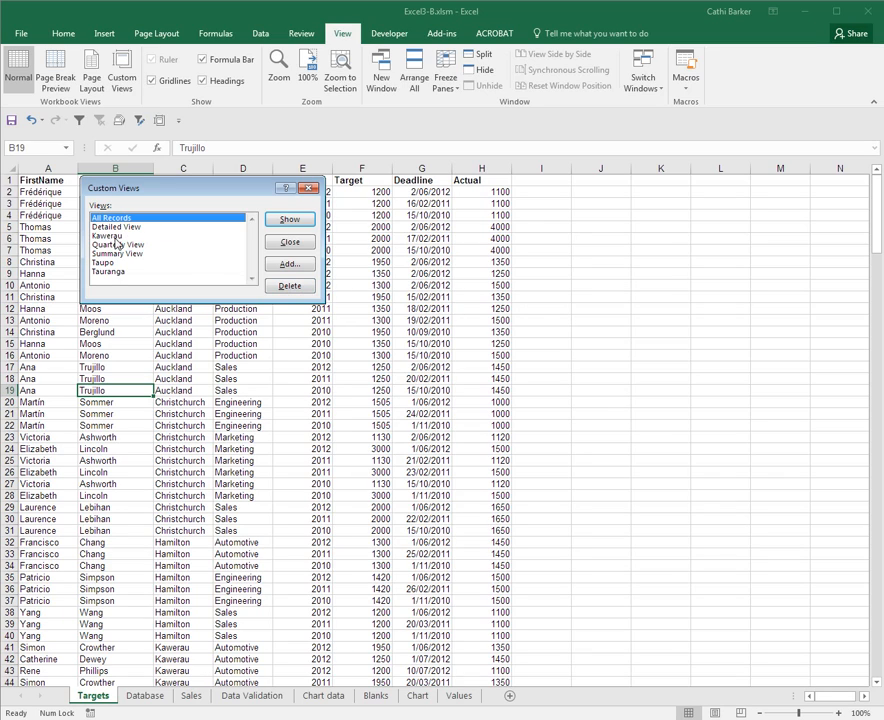
click(299, 246)
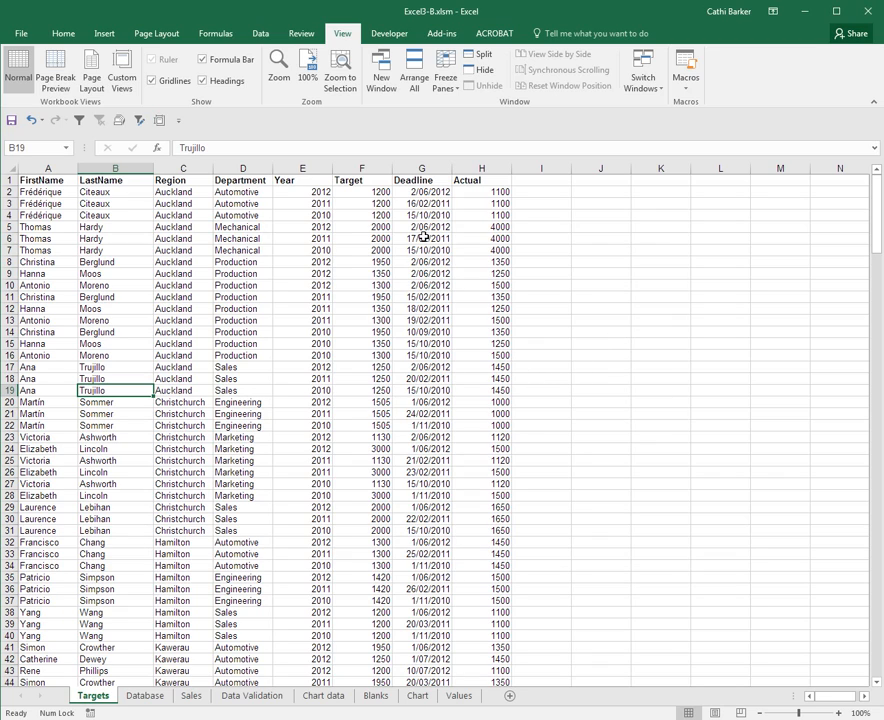
click(392, 34)
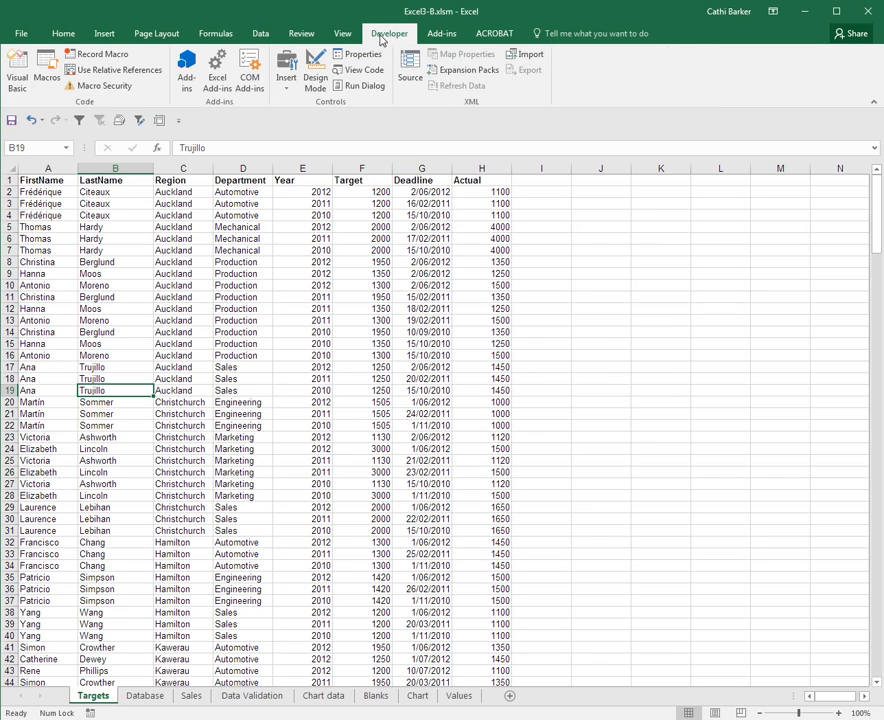
click(100, 54)
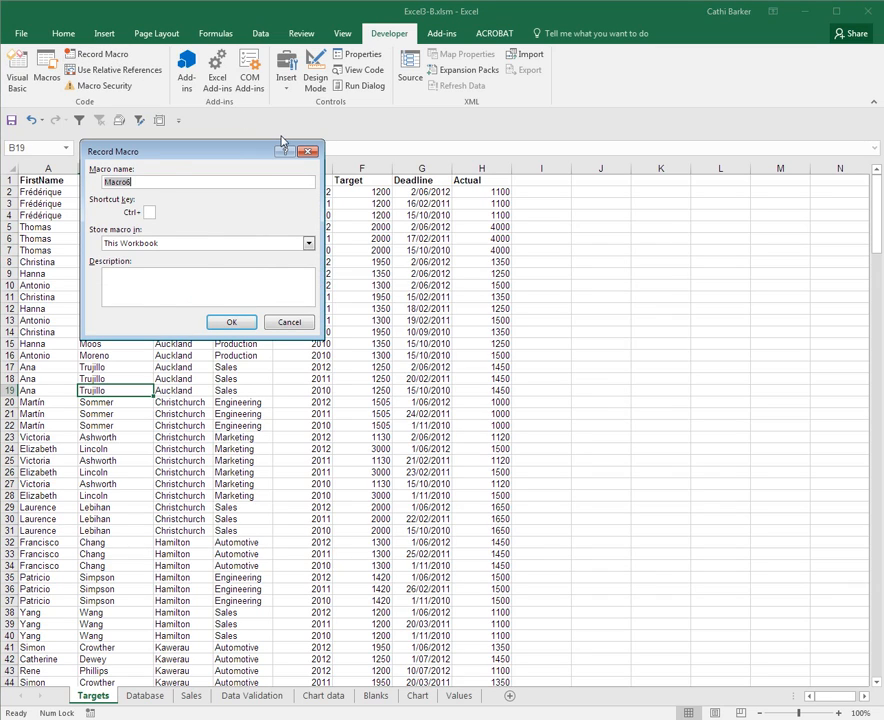
text(K)
click(234, 323)
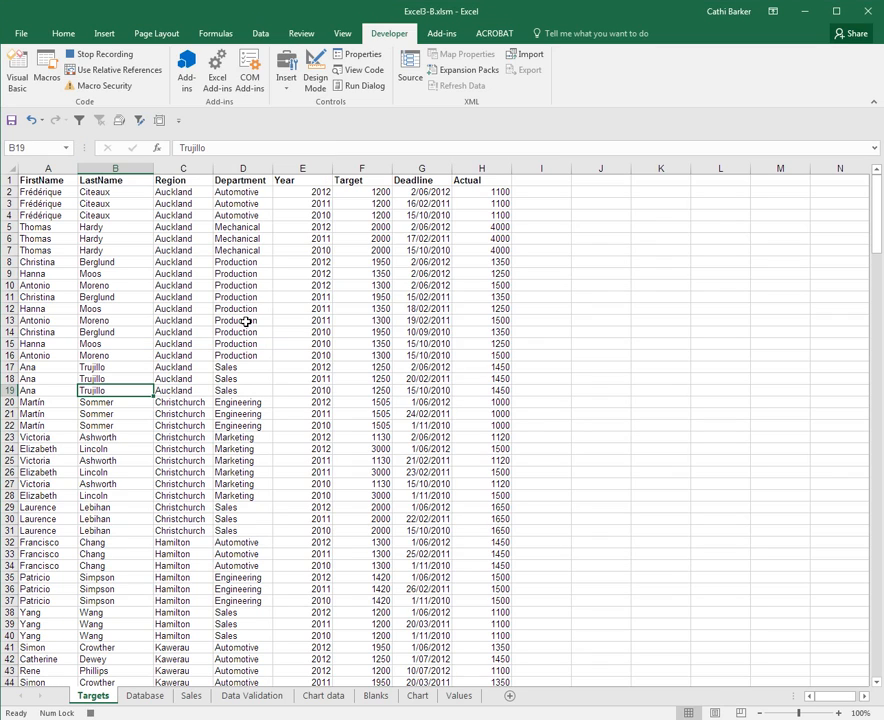
click(159, 120)
click(110, 235)
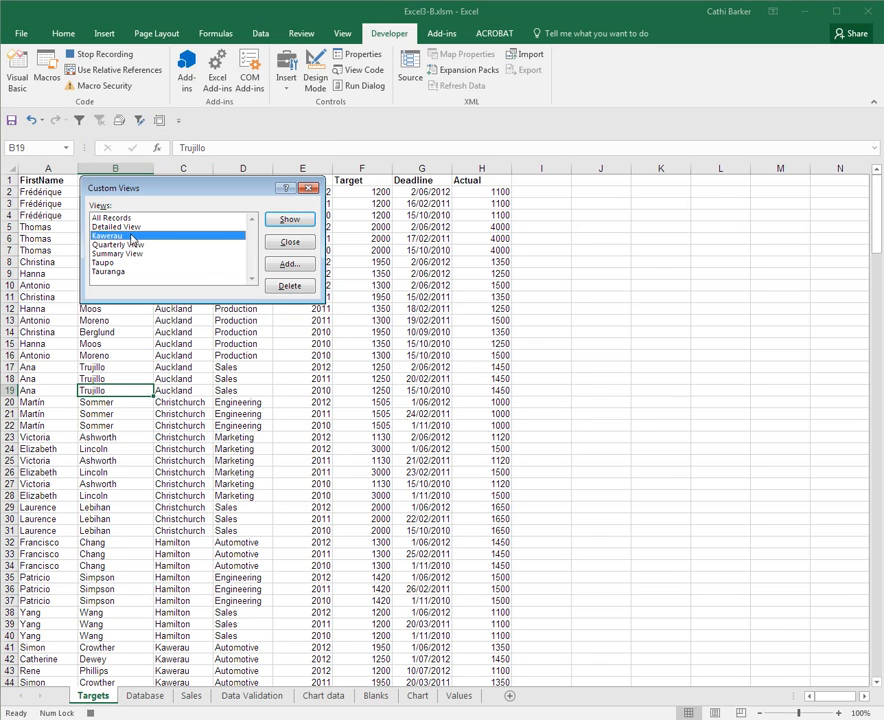
click(289, 220)
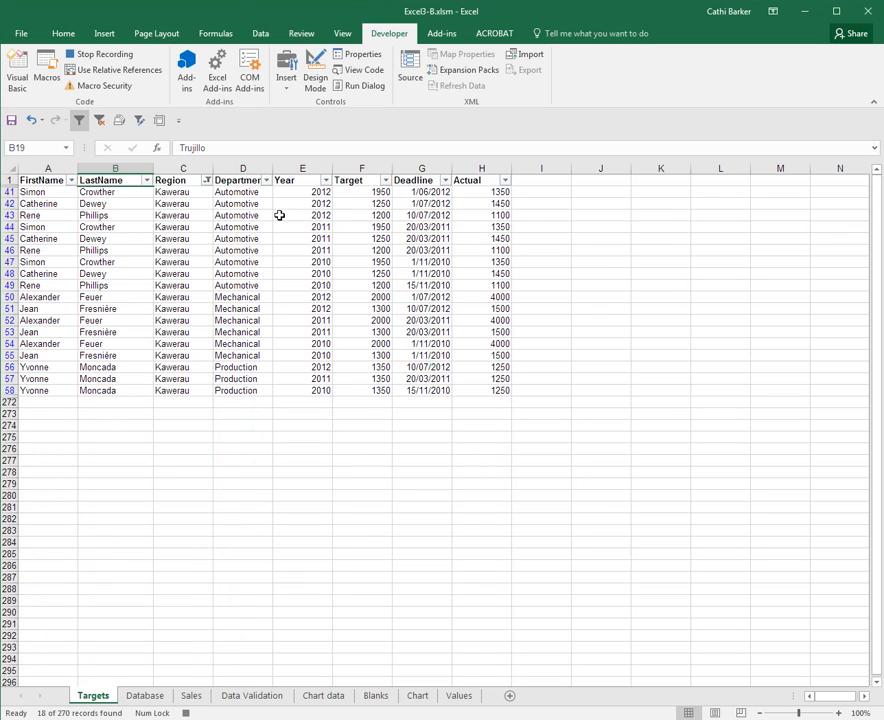
click(115, 55)
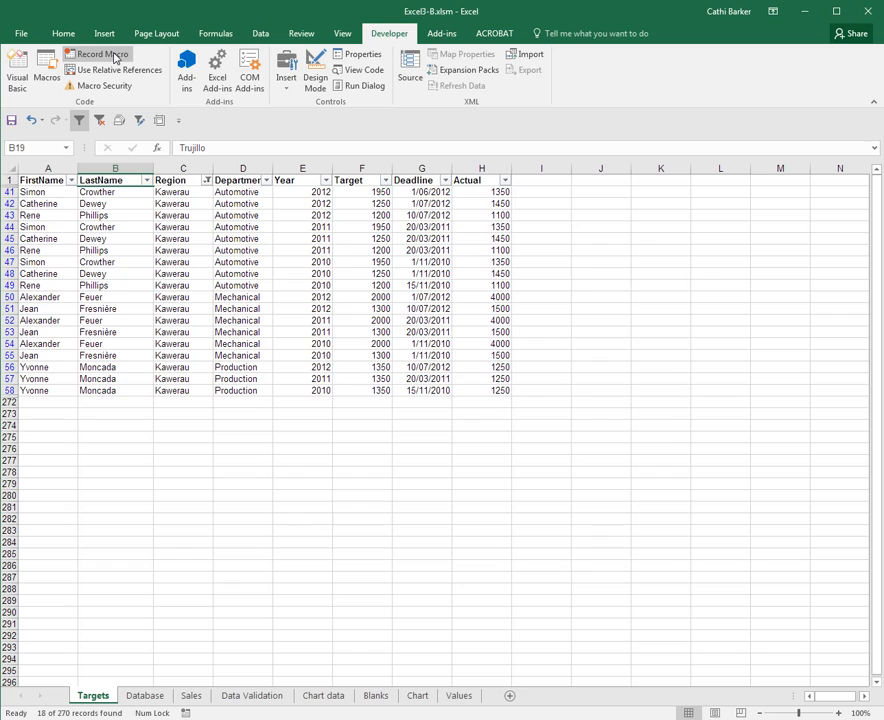
- Record a macro named Taupo that shows the Taupo custom view, and end the recording
click(115, 55)
text(Taupo)
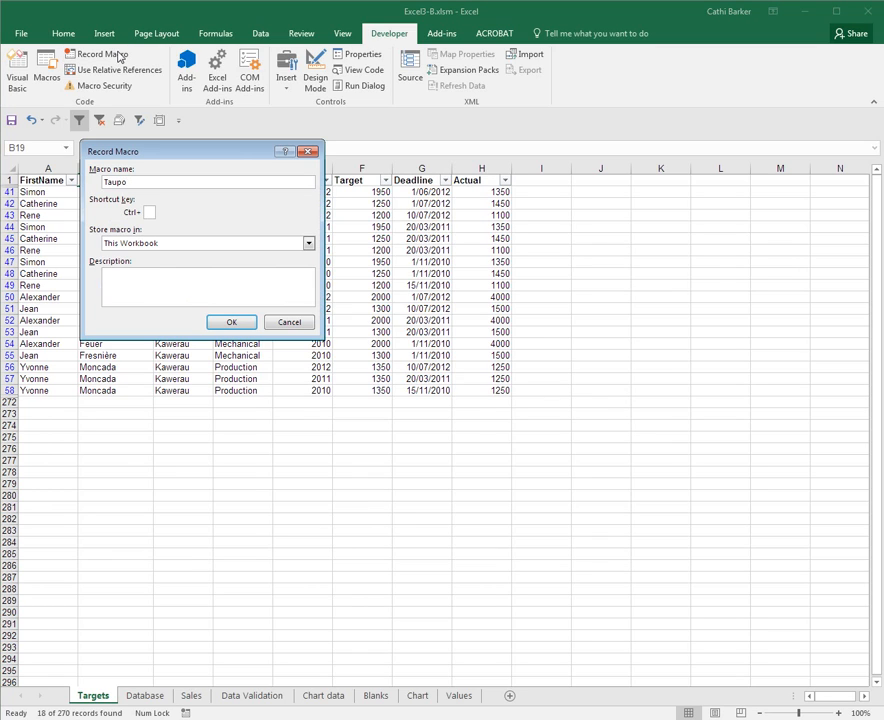
click(237, 325)
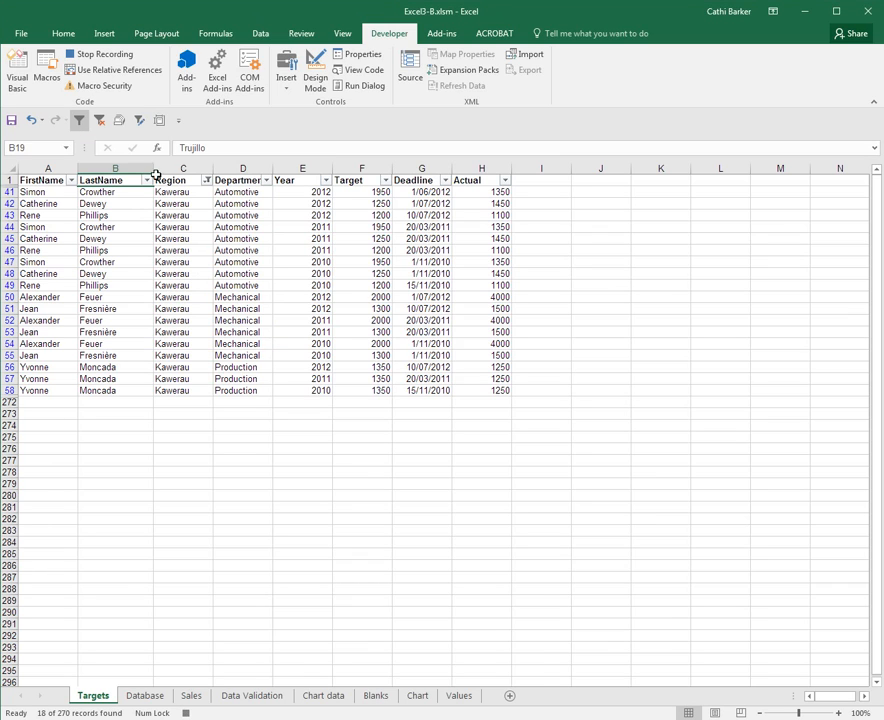
click(160, 121)
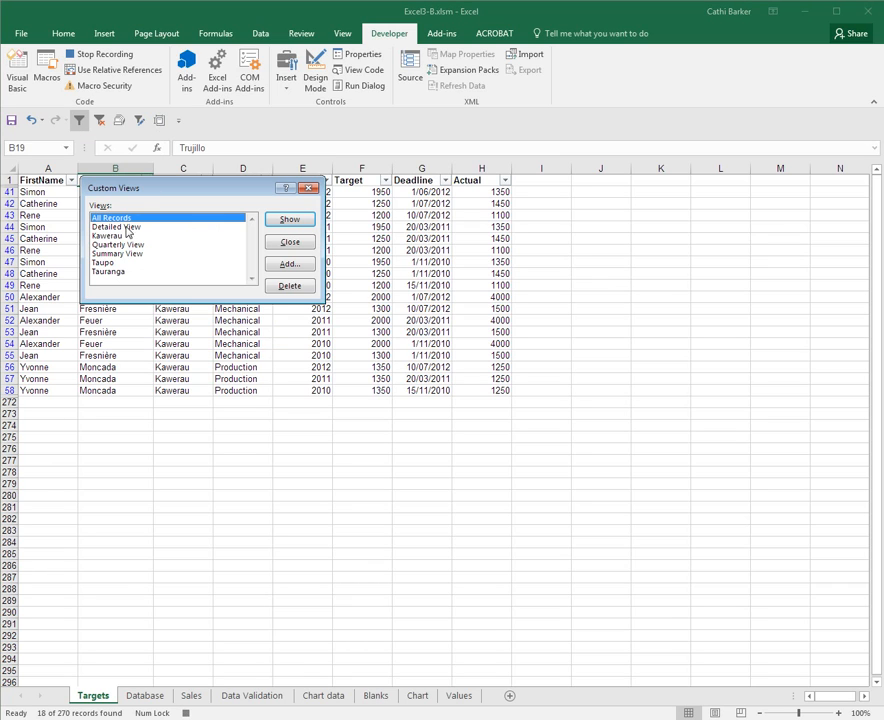
click(170, 262)
click(289, 219)
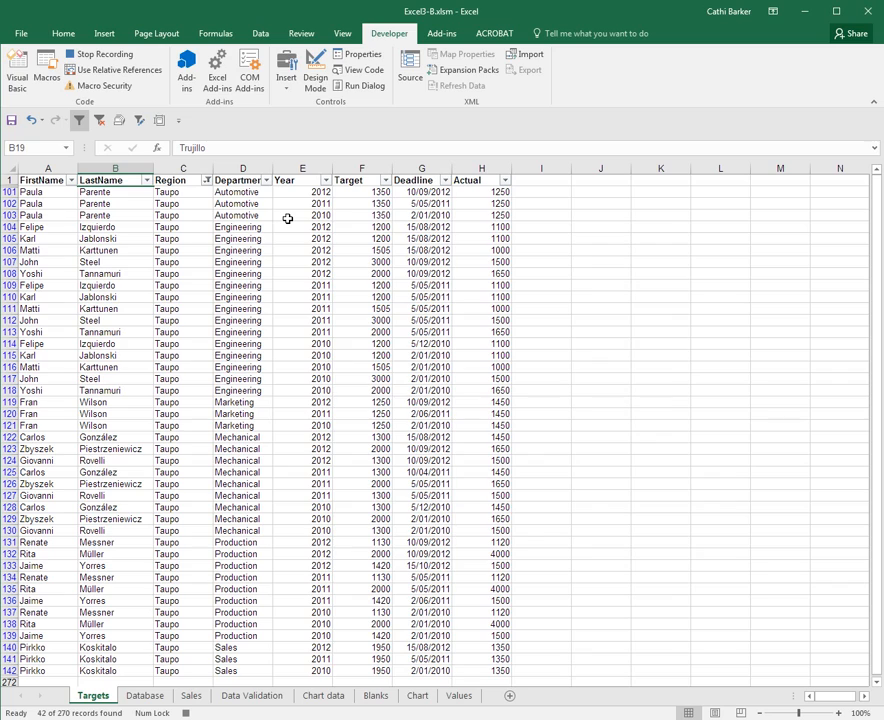
click(118, 56)
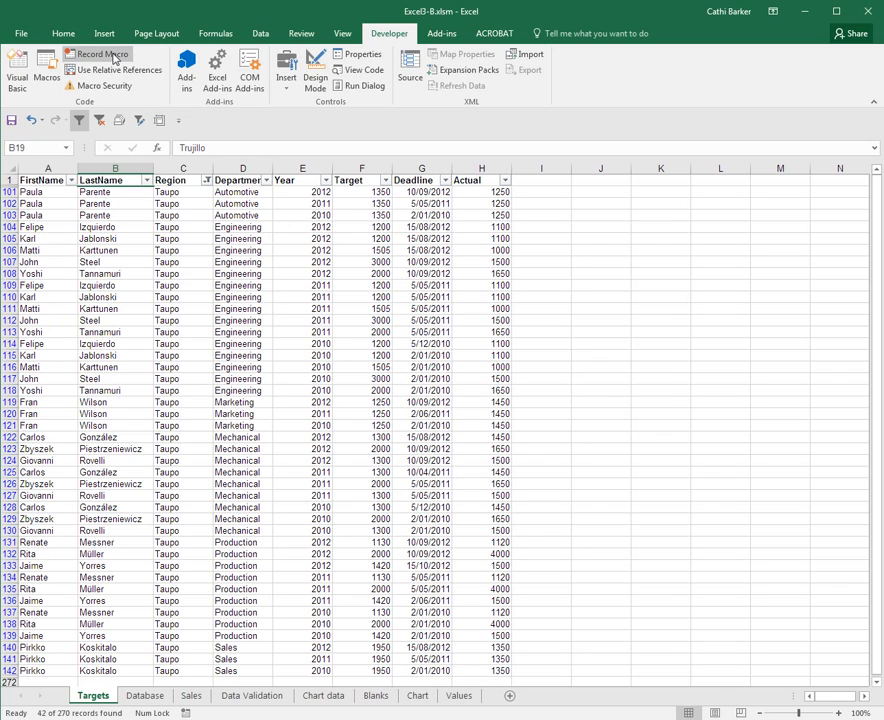
- Record a macro named Tauranga that shows the Tauranga custom view, and end the recording
click(114, 56)
text(Tauranga)
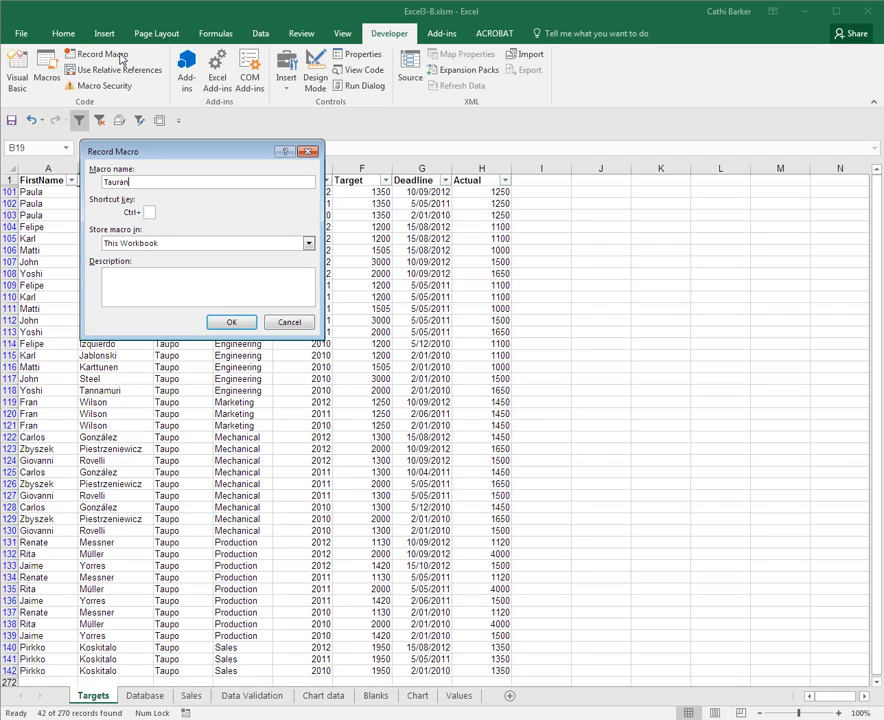
click(231, 322)
click(159, 122)
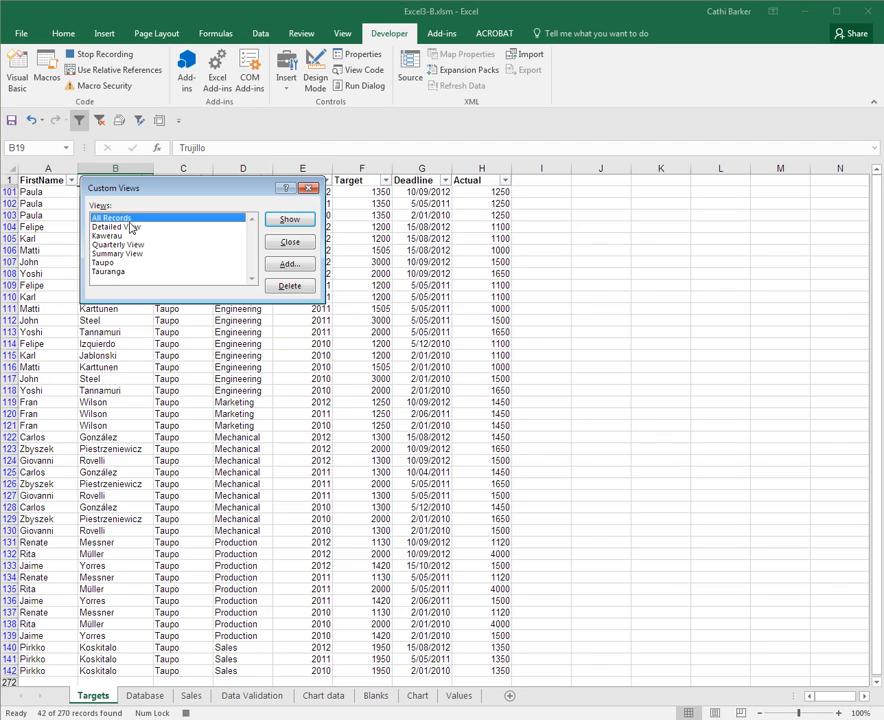
click(110, 271)
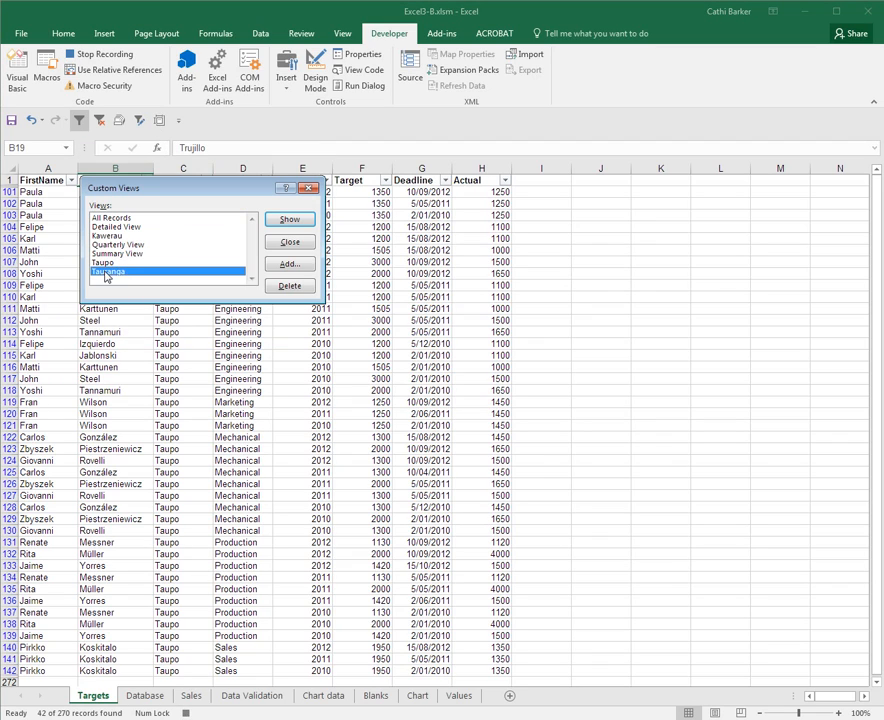
click(289, 219)
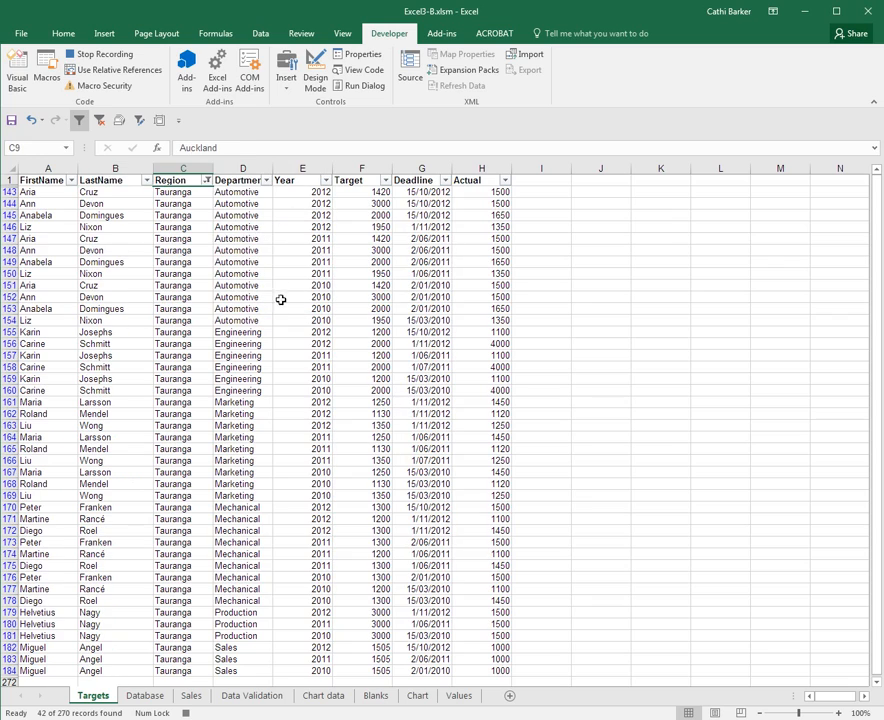
click(110, 56)
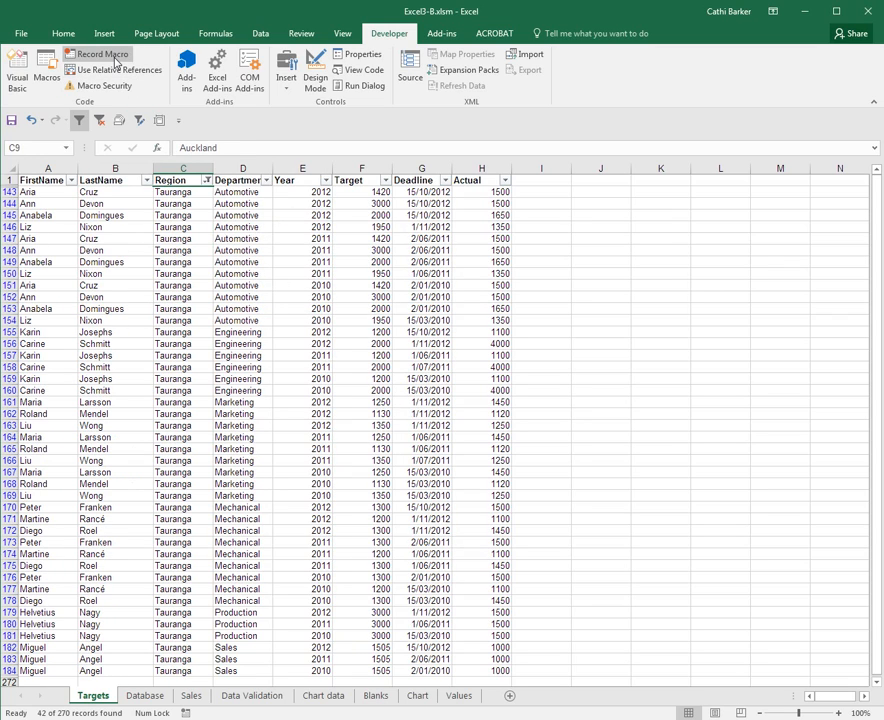
- Record a macro named AllRecords that shows the All Records custom view, and end the recording
click(110, 55)
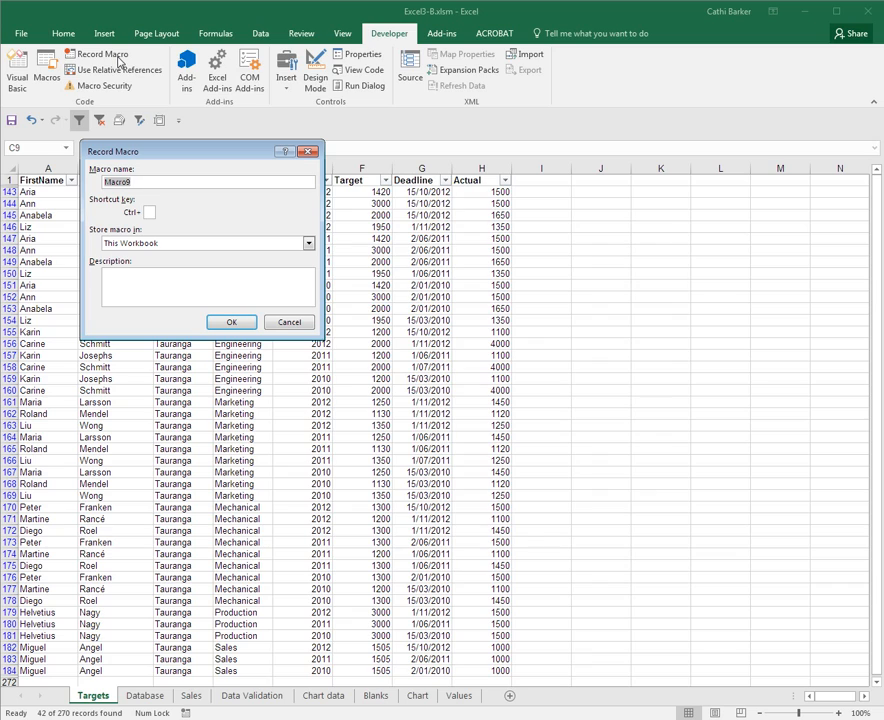
text(AllRecords)
click(231, 321)
click(159, 120)
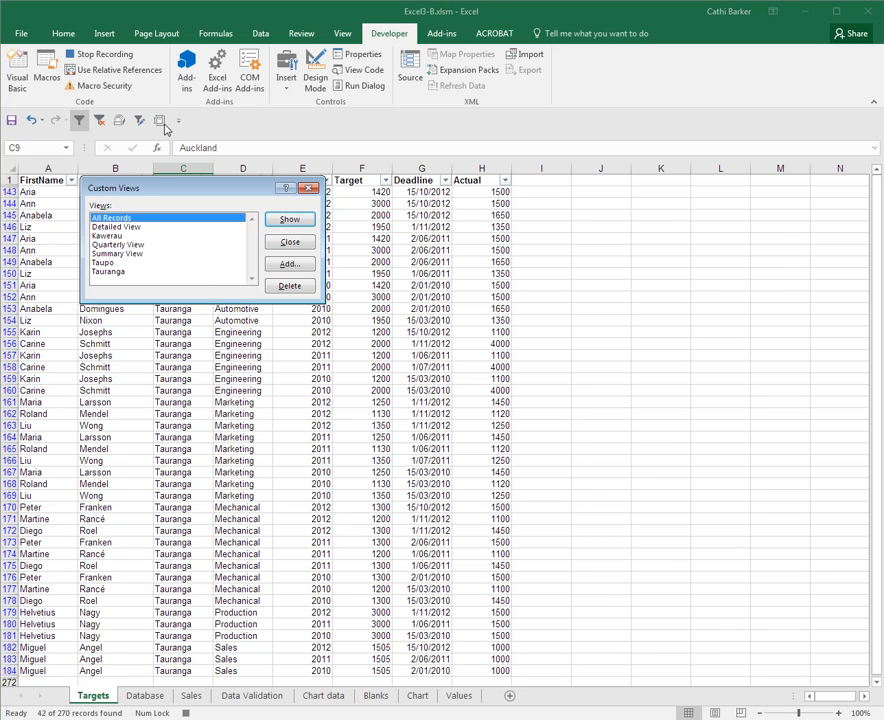
click(291, 221)
click(100, 54)
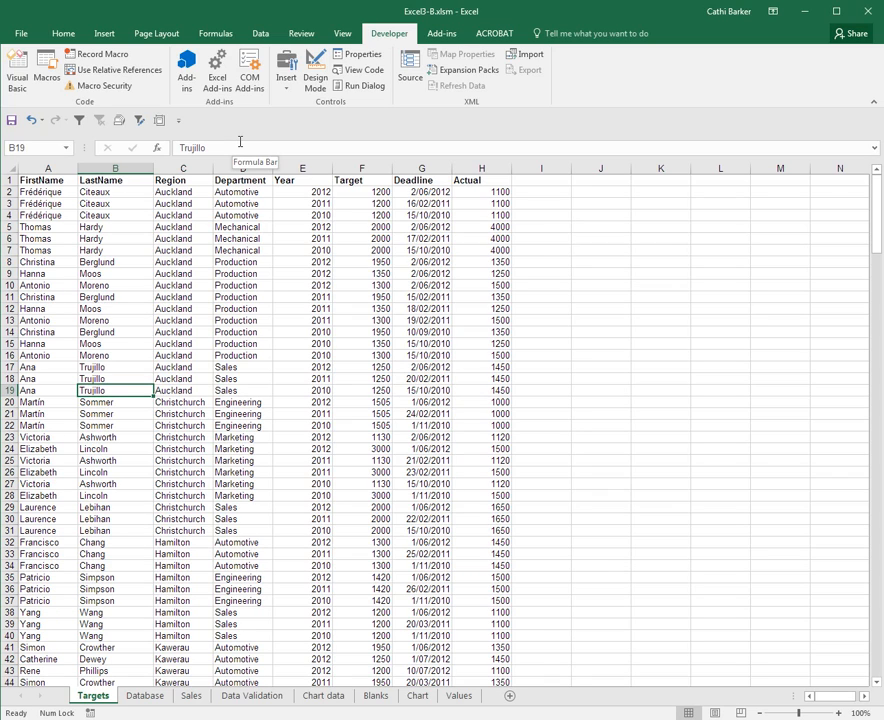
- Draw a bevel shape about 4.71 cm wide and 1.38 cm high over columns J and K, with the centred label "All Records"
click(105, 34)
click(214, 53)
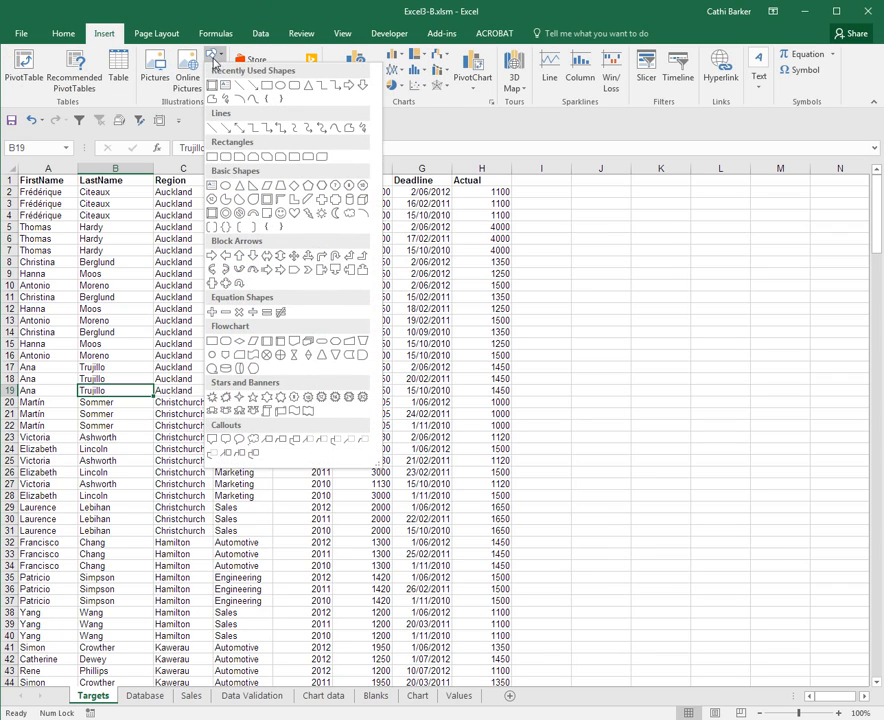
click(213, 216)
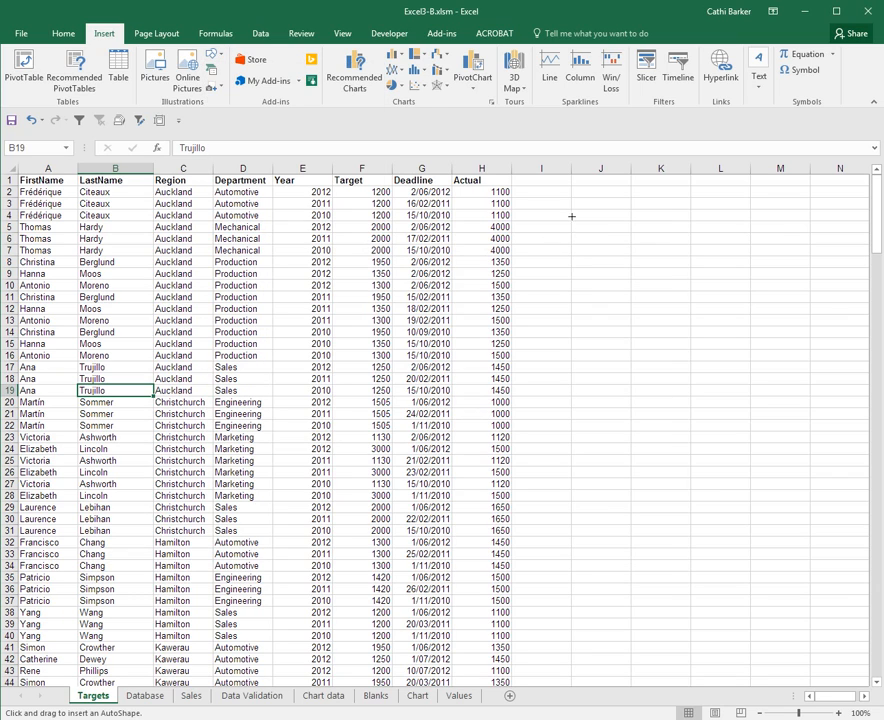
mouse_move(571, 209)
mouse_down()
mouse_move(576, 237)
mouse_move(694, 245)
mouse_up()
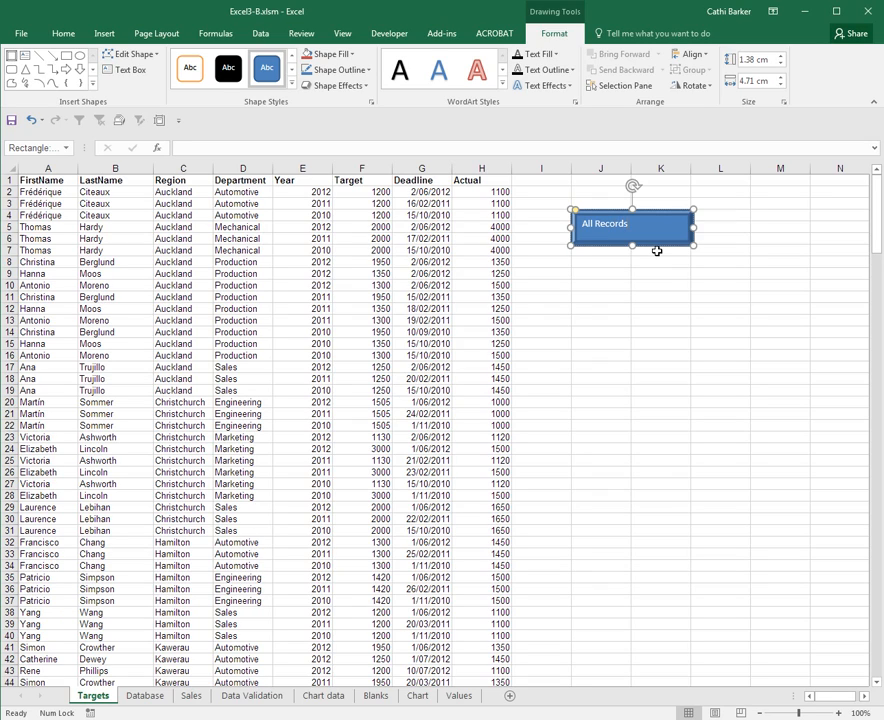
key(ctrl+e)
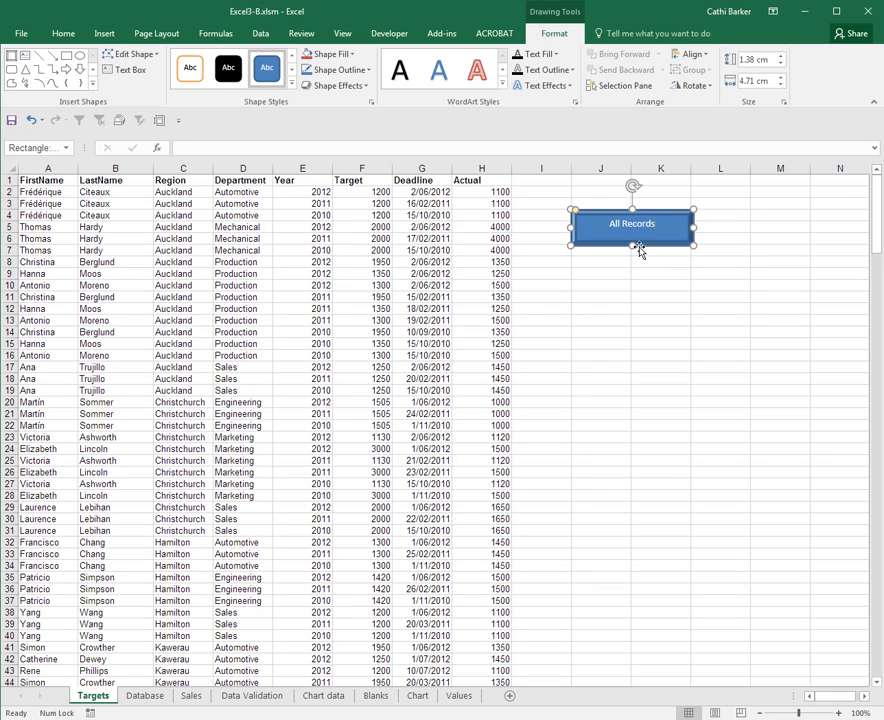
- Reduce the All Records shape's height to about 1.16 cm and apply the glossy blue style from the last row of theme styles
drag(633, 246, 636, 241)
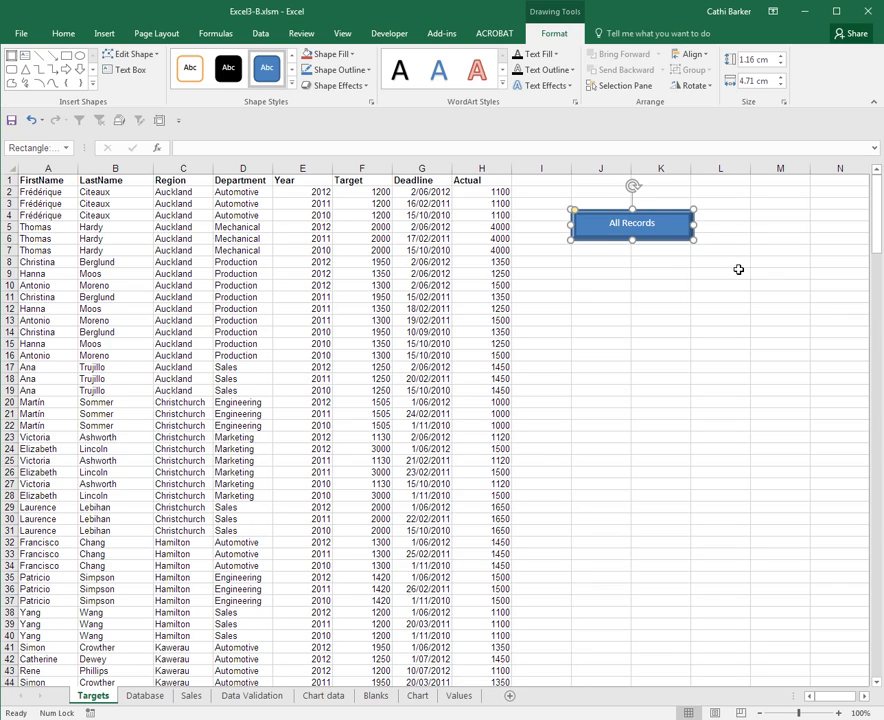
click(293, 90)
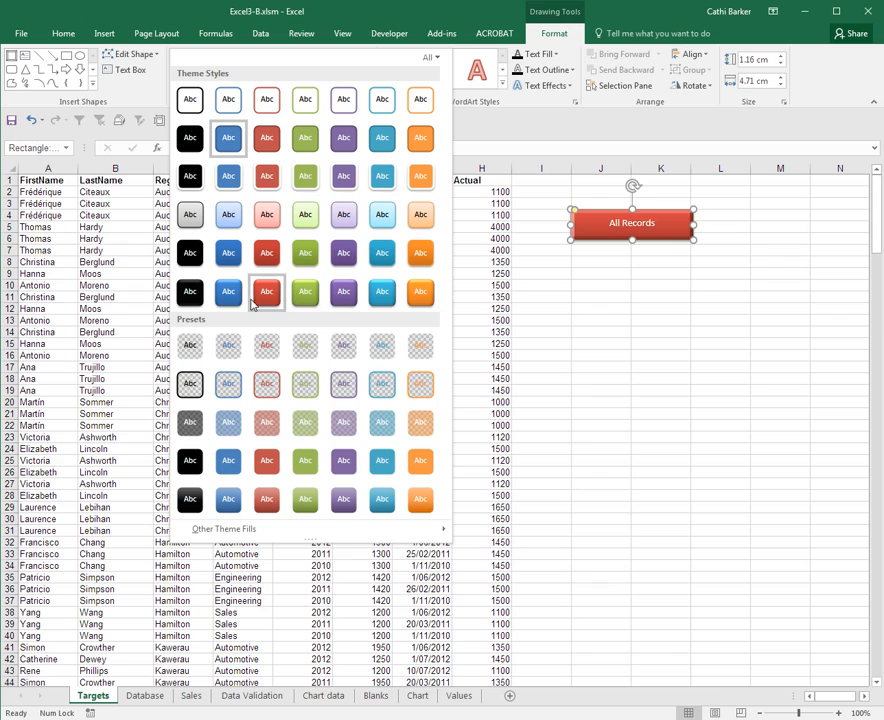
click(230, 297)
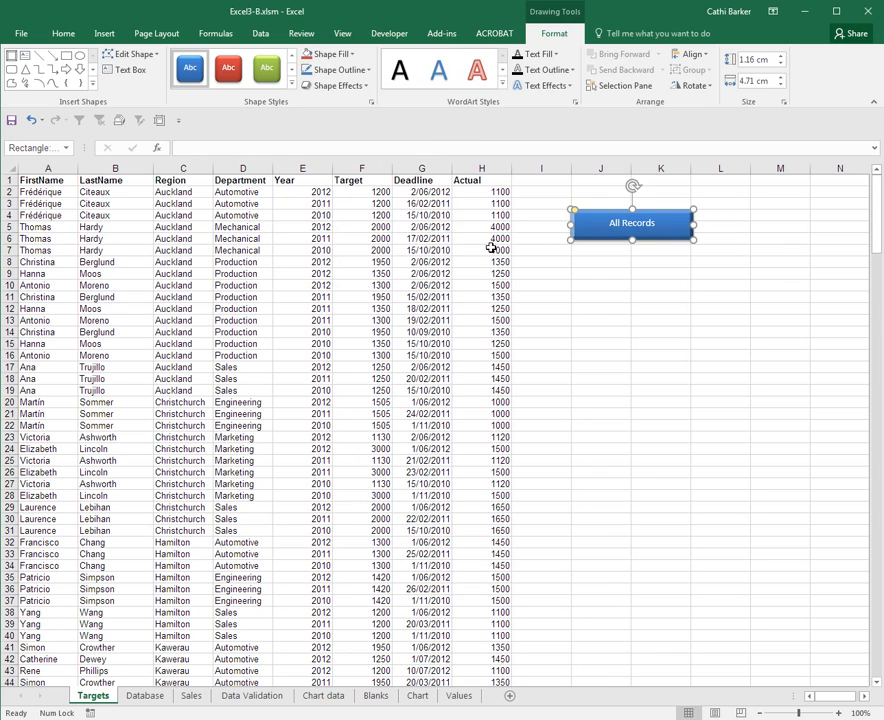
- Set the All Records shape to not move or size with cells, and exclude it from printing
right_click(612, 234)
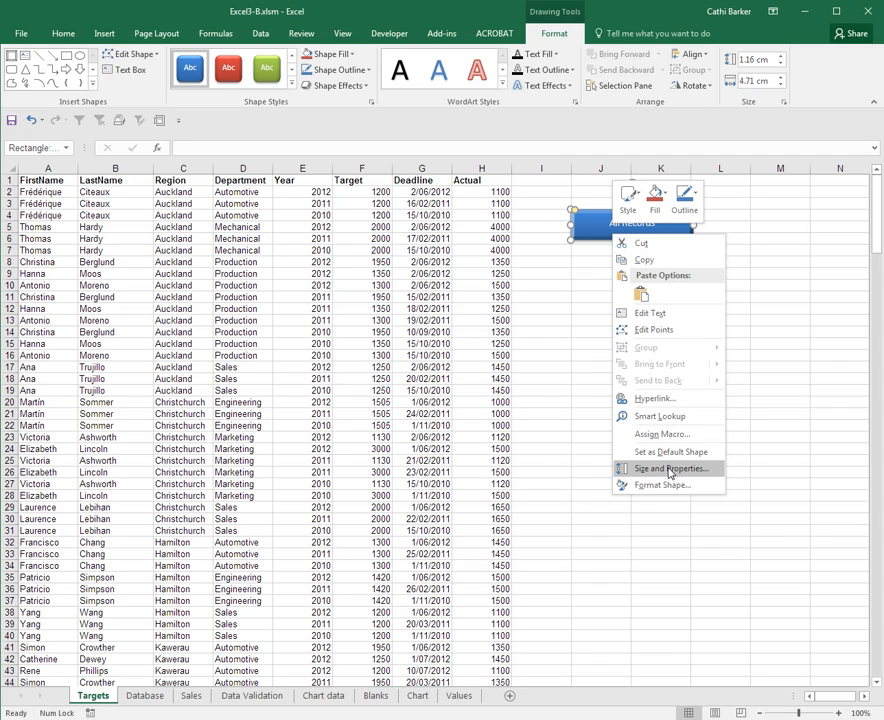
click(670, 470)
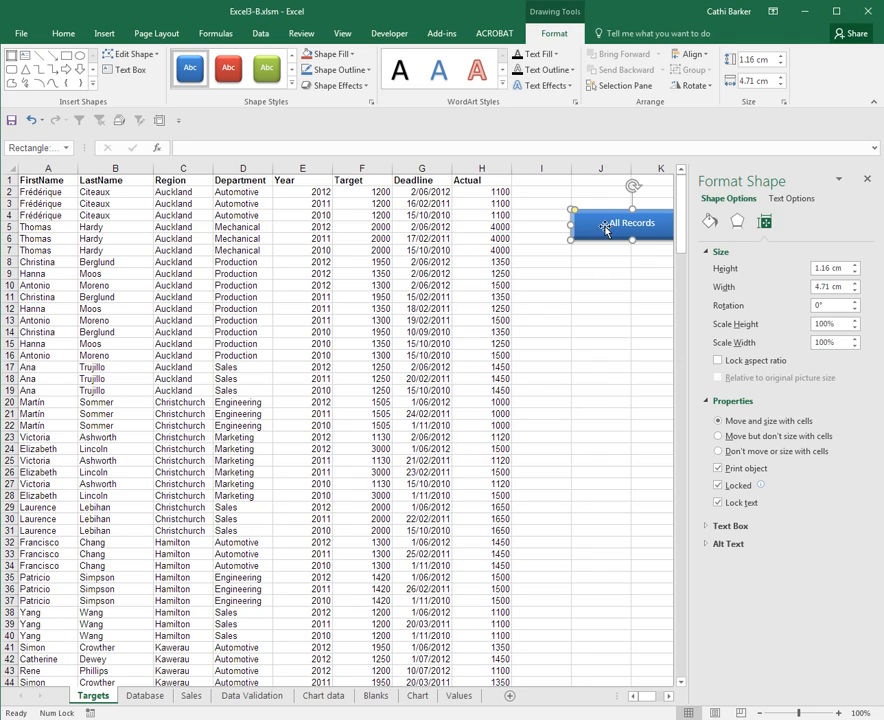
click(720, 453)
click(719, 469)
click(866, 179)
click(760, 250)
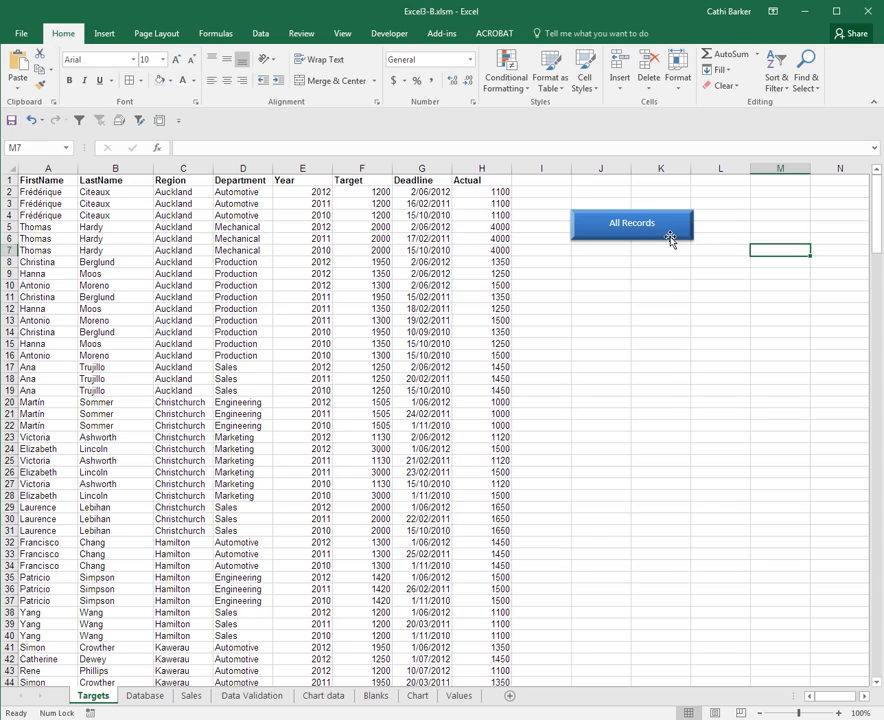
- Duplicate the All Records button shape three times
click(671, 239)
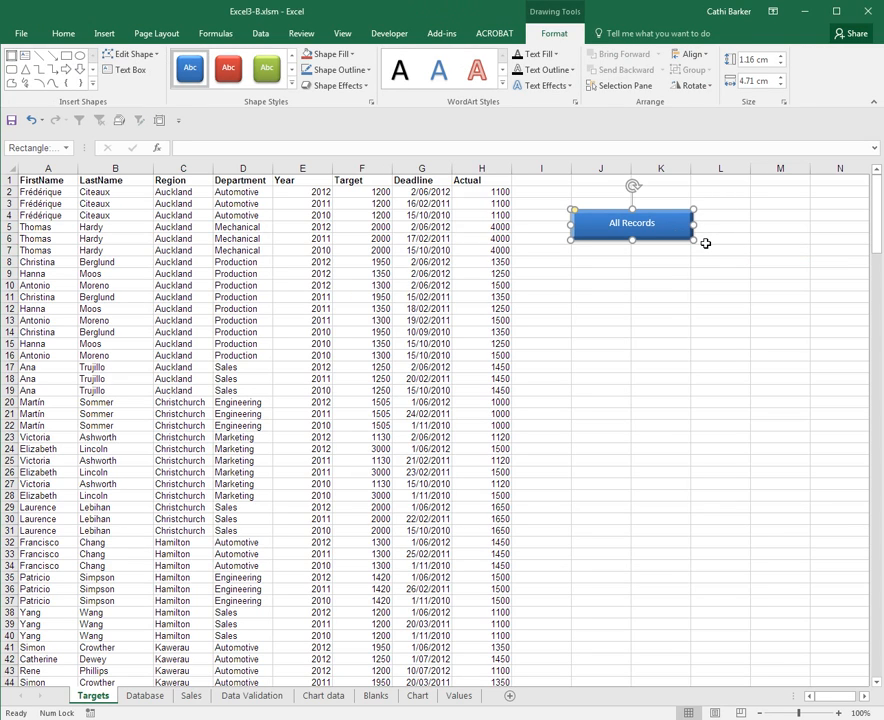
key(ctrl+d)
key(ctrl+d)
key(ctrl+d)
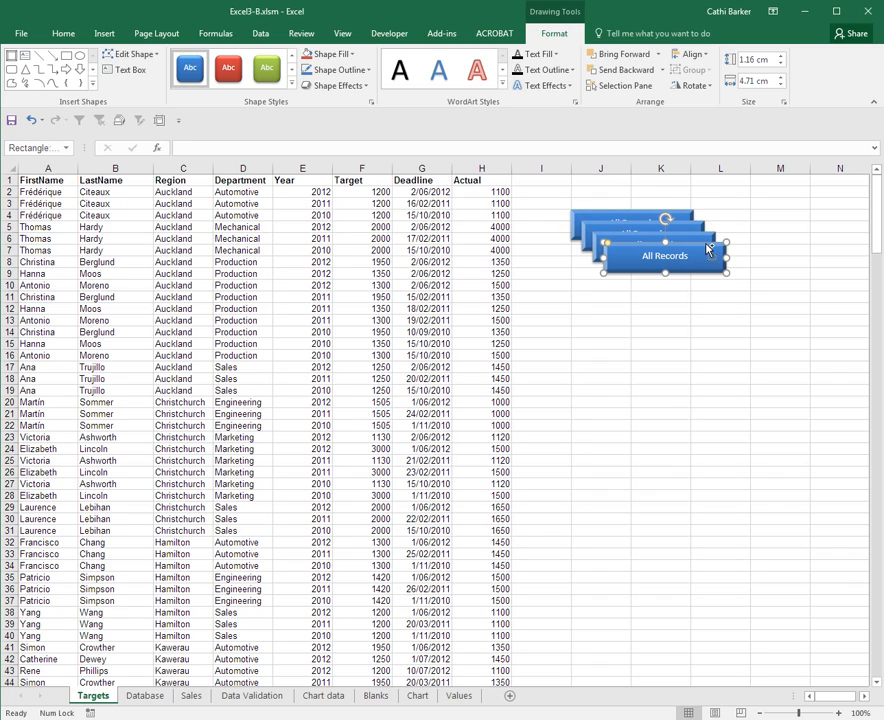
- Spread the four All Records buttons into a spaced vertical stack over columns J and K, from row 5 to row 19
drag(645, 266, 612, 393)
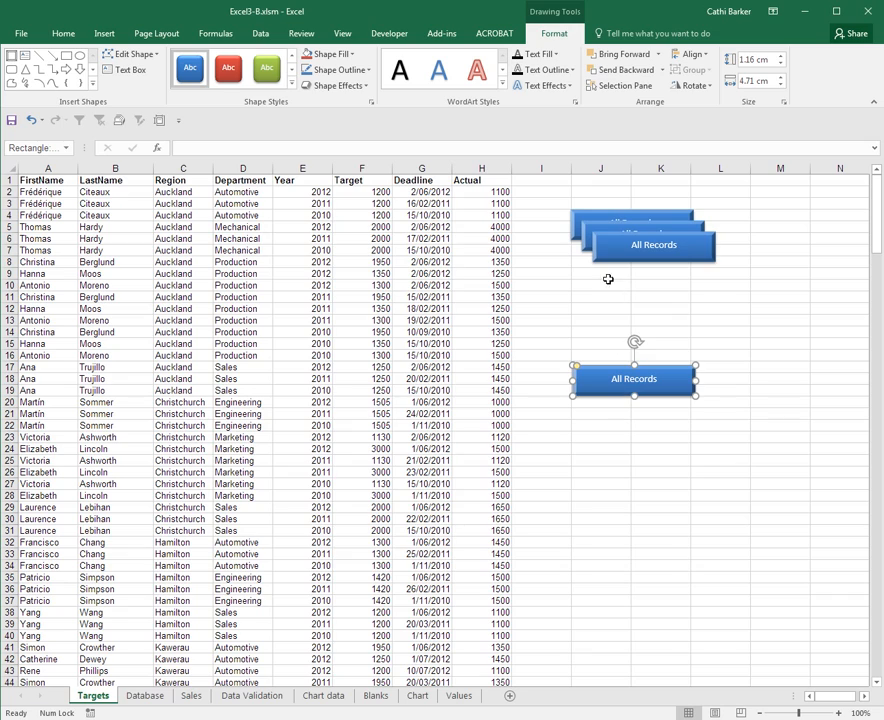
drag(608, 258, 586, 342)
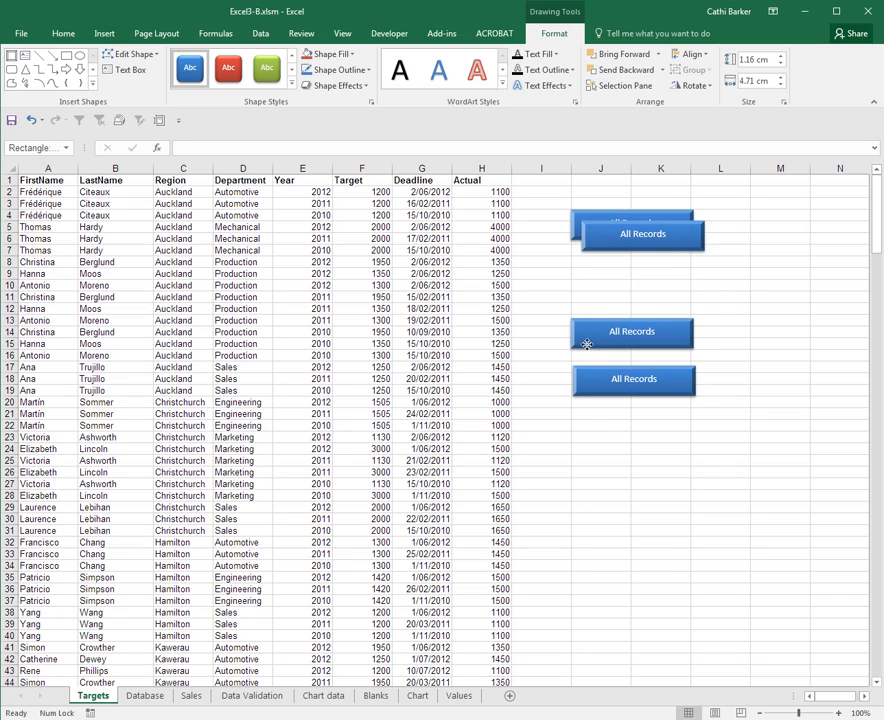
click(611, 250)
drag(611, 254, 595, 297)
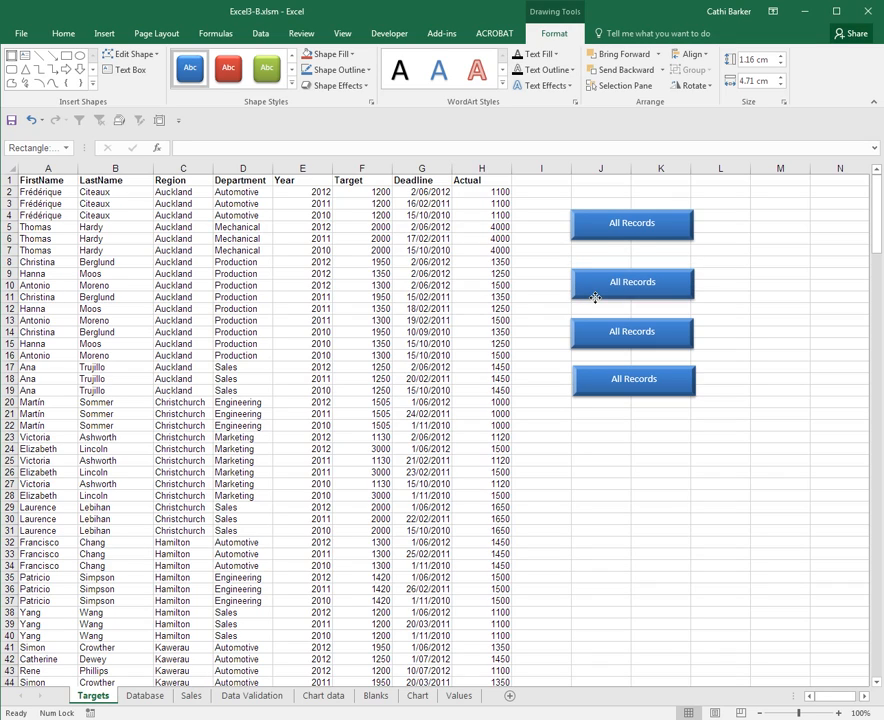
drag(610, 242, 603, 254)
- Relabel the second button from the top "Kawerau Records" and the third "Taupo Records"
click(656, 282)
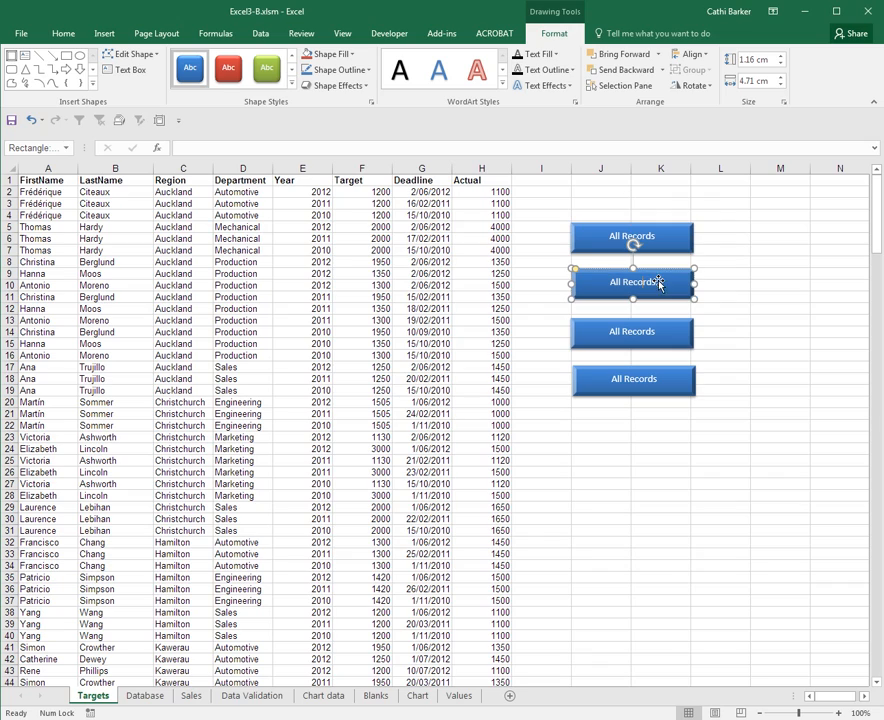
double_click(618, 282)
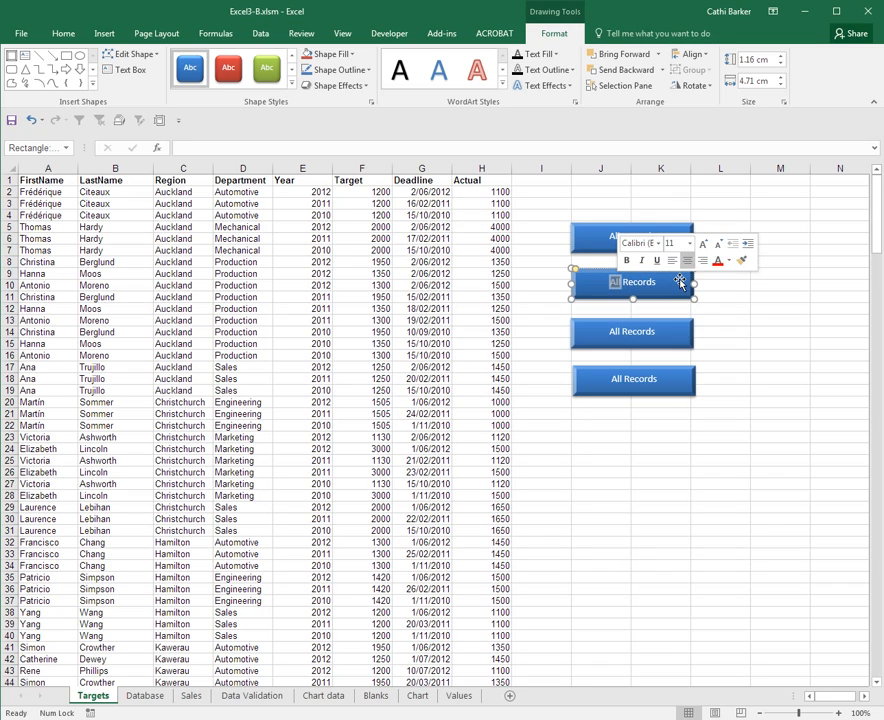
text(Kawerau)
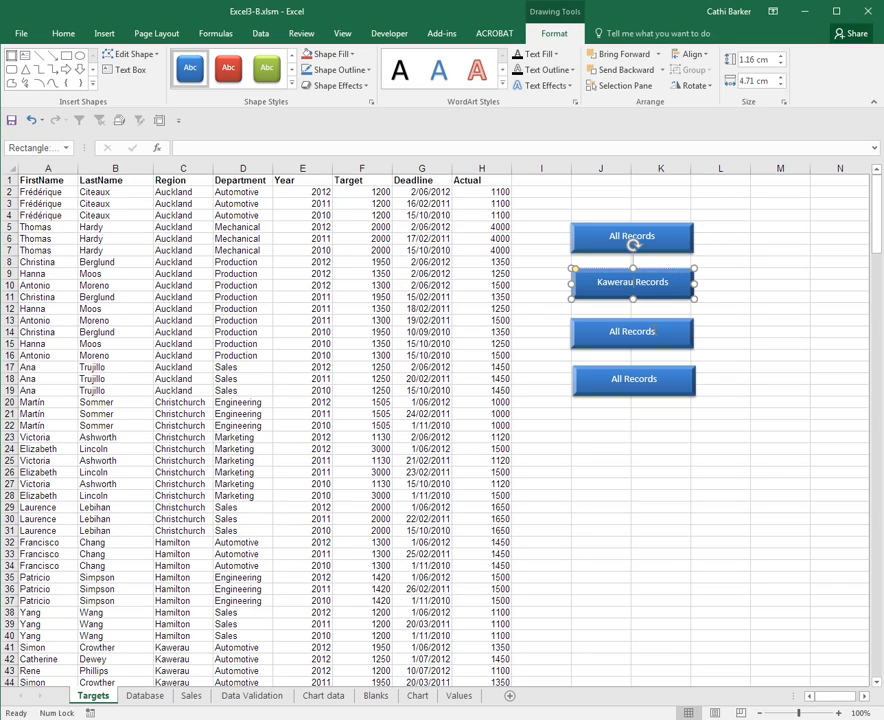
click(653, 331)
double_click(617, 333)
text(Taupo)
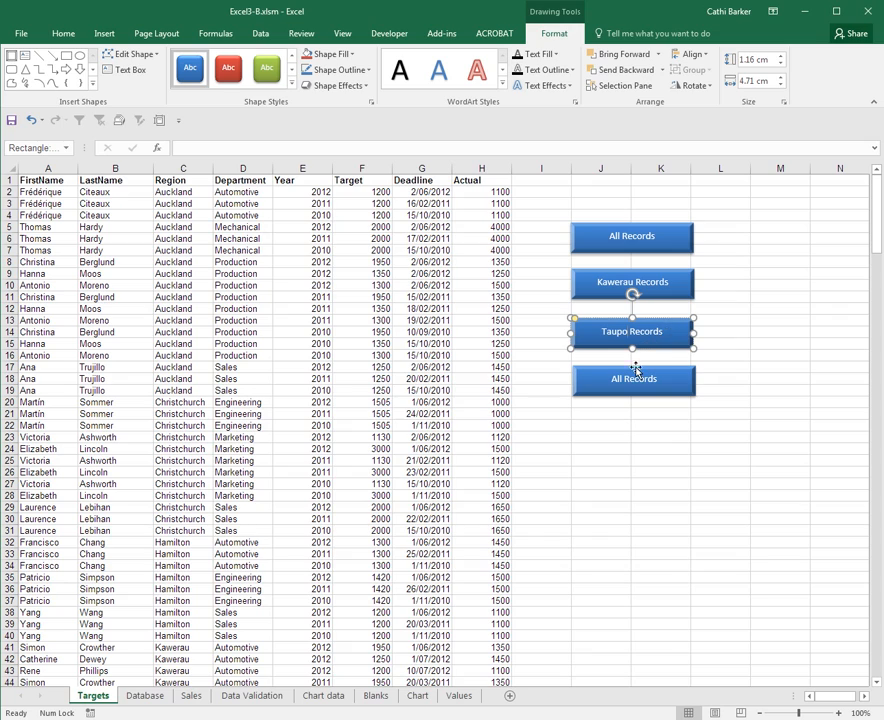
- Relabel the lowest button in the stack "Tauranga Records"
click(634, 380)
double_click(617, 379)
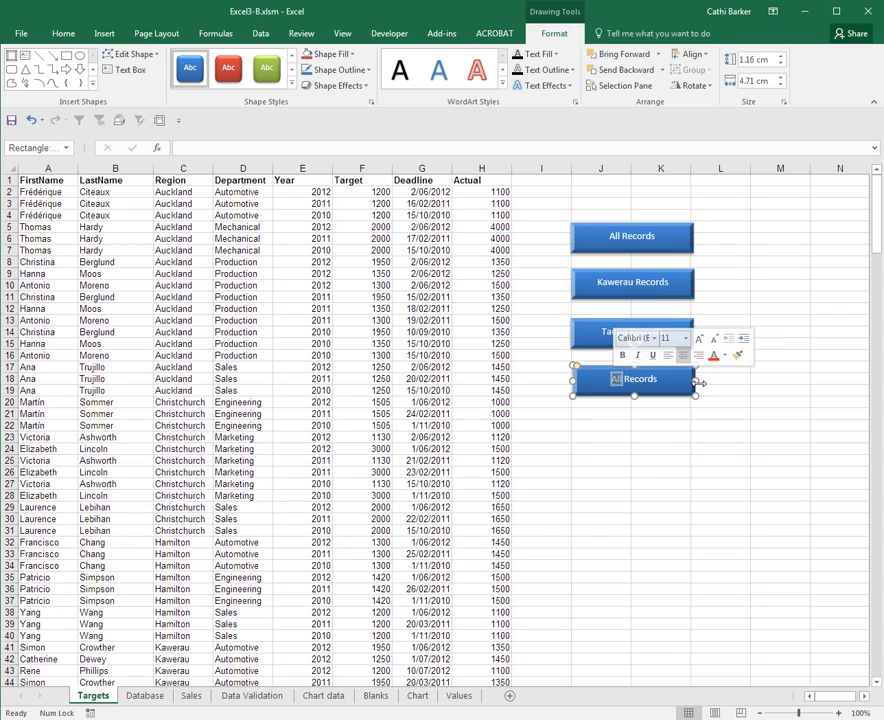
right_click(615, 372)
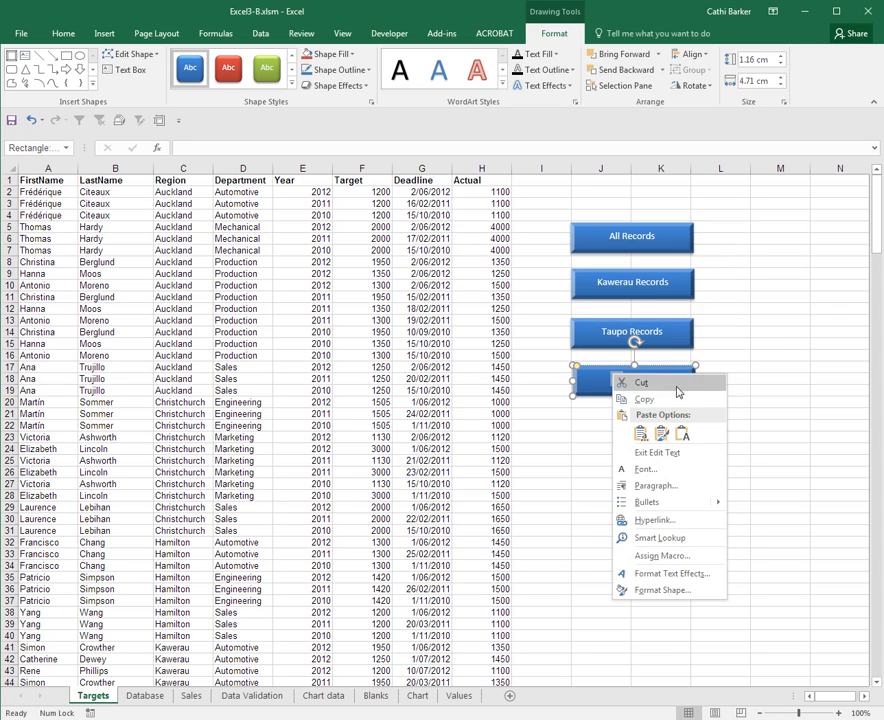
key(Escape)
text(Tauranga Records)
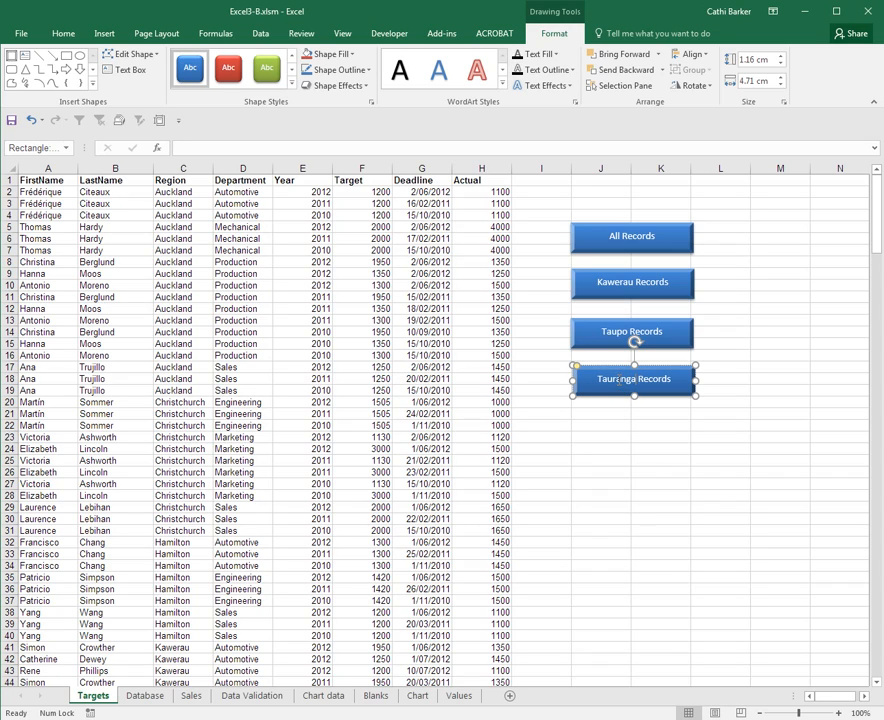
click(651, 450)
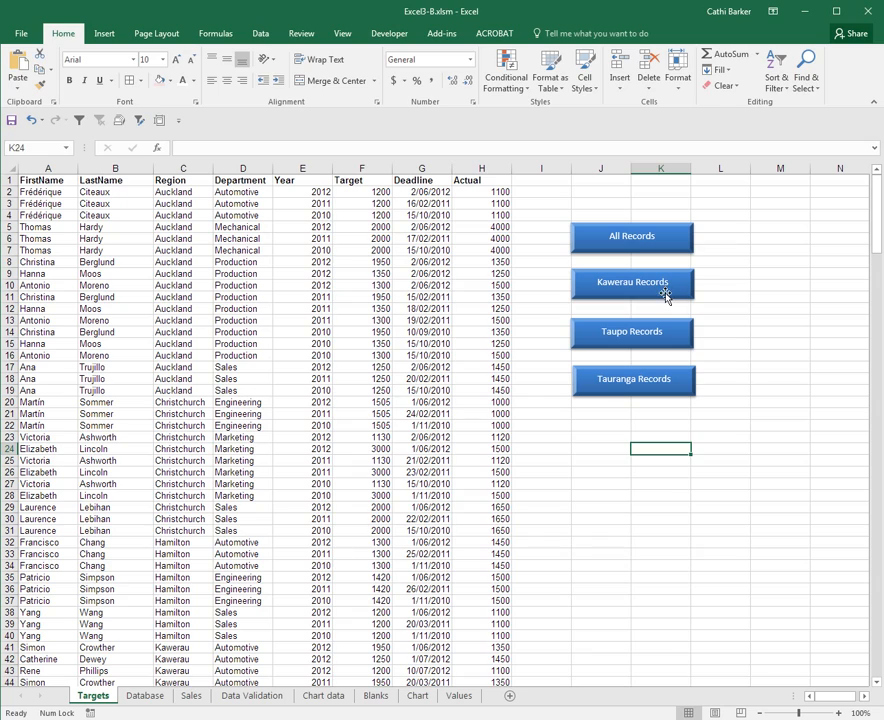
- Apply the matching glossy theme styles: red to Kawerau Records, green to Taupo Records and orange to Tauranga Records
ctrl+click(667, 290)
click(231, 75)
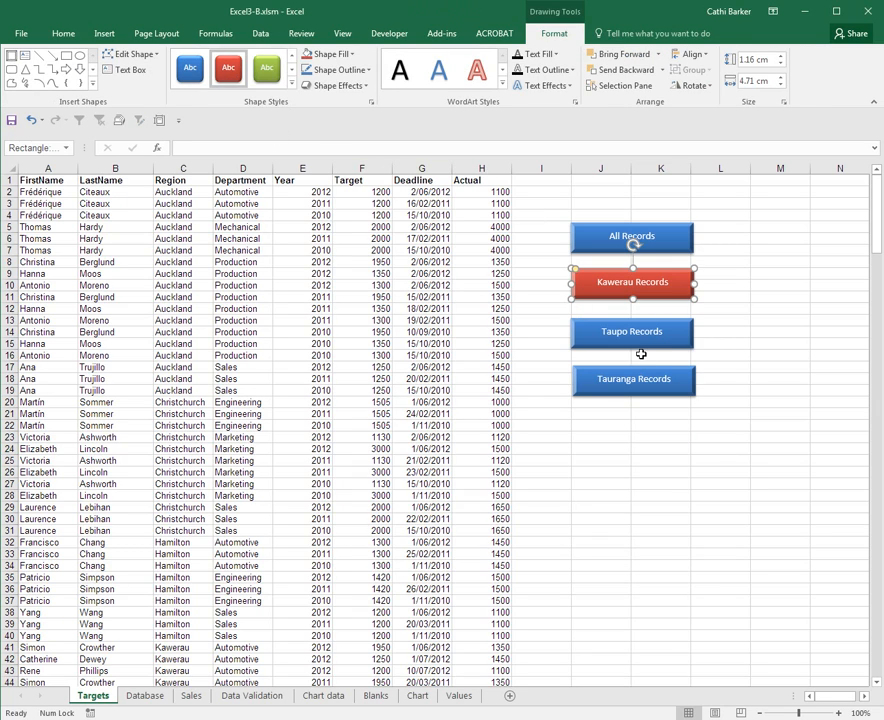
ctrl+click(638, 342)
click(267, 76)
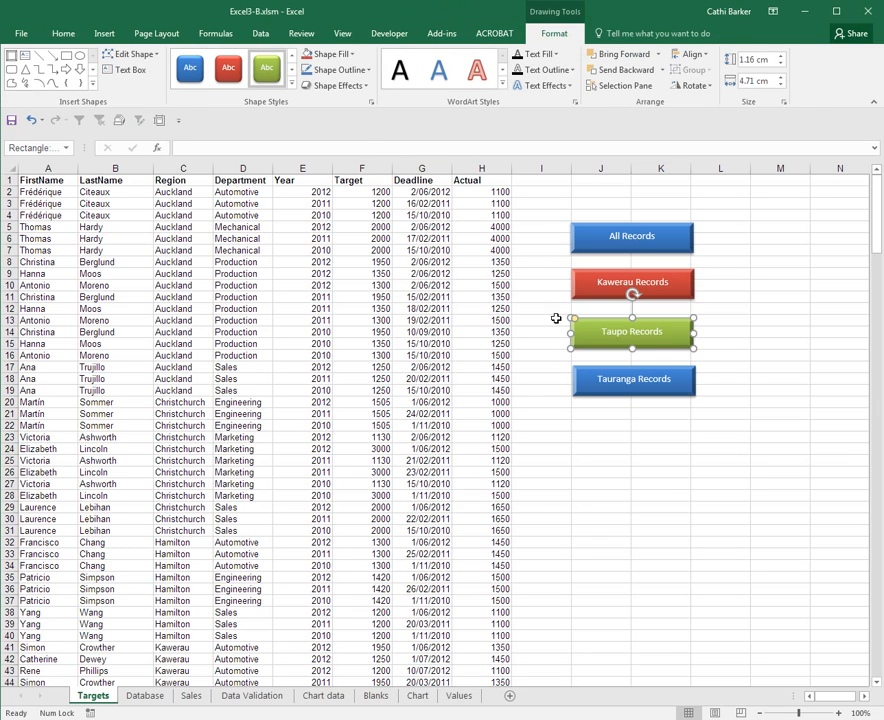
click(614, 388)
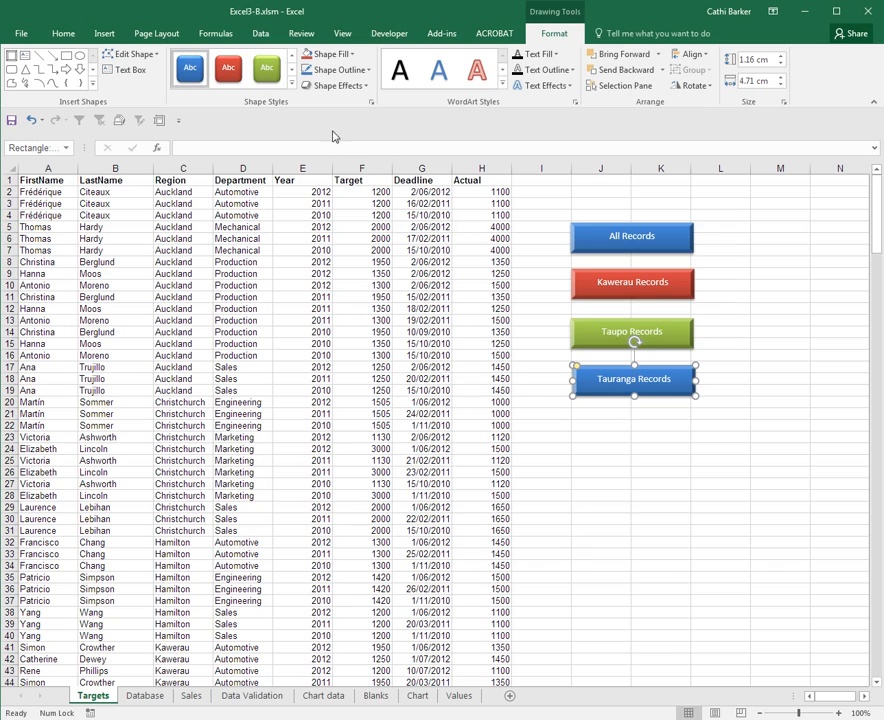
click(292, 86)
click(421, 292)
click(709, 493)
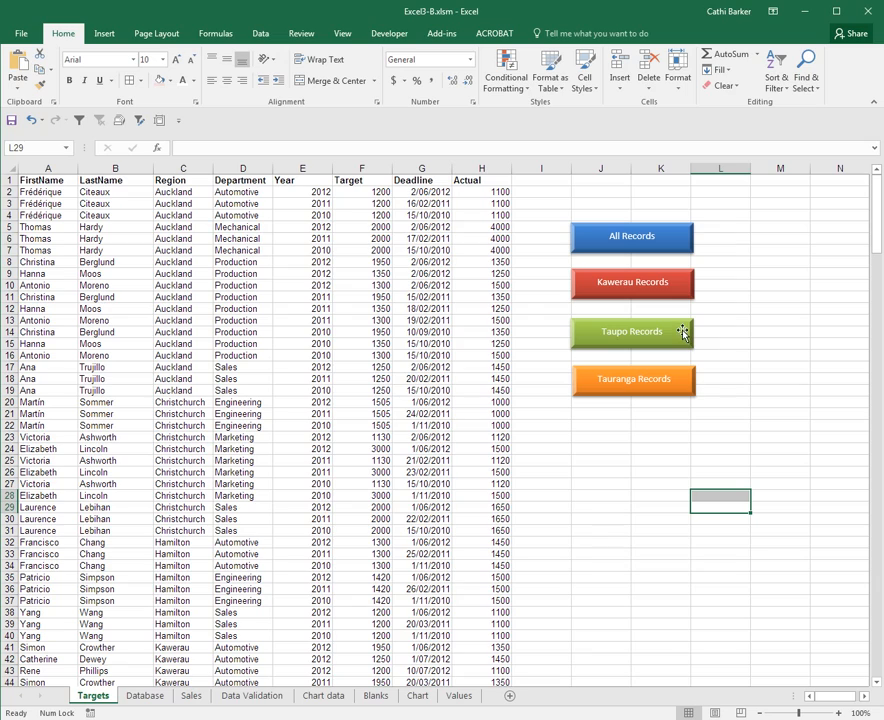
- Assign the AllRecords macro to the blue All Records button
right_click(684, 249)
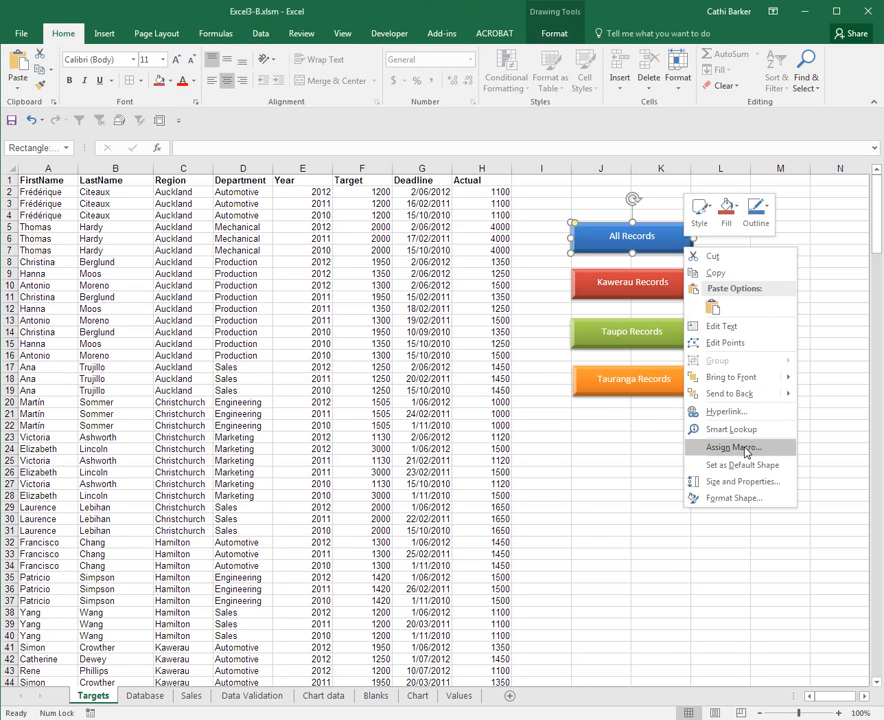
click(745, 453)
click(645, 369)
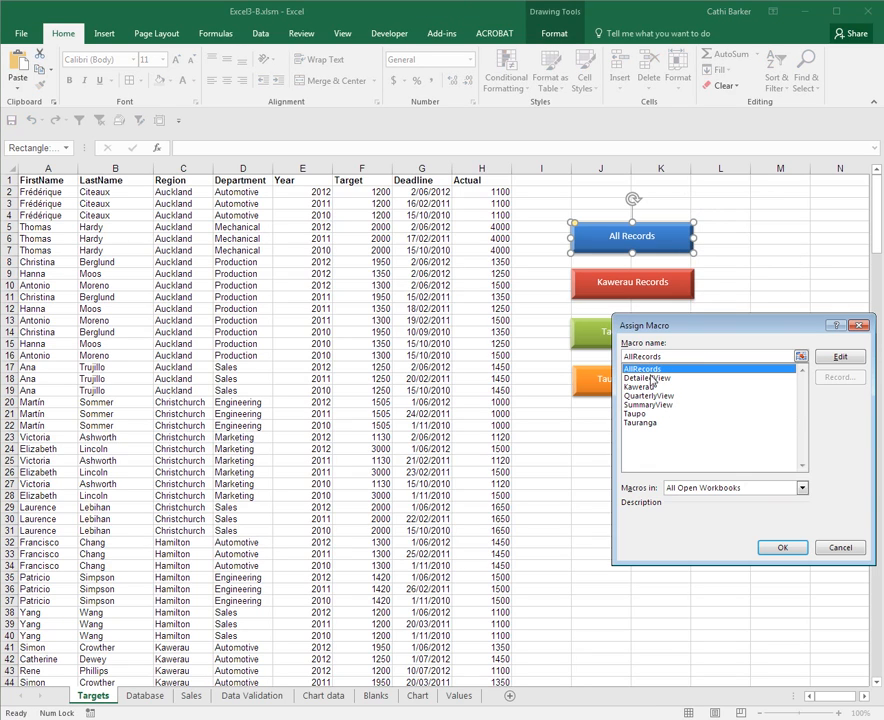
click(781, 551)
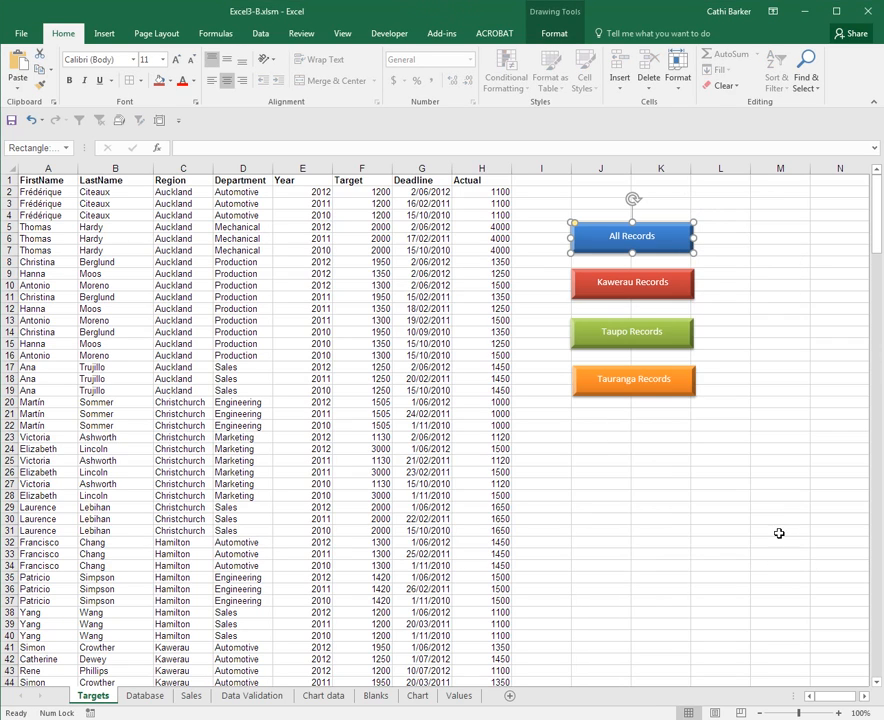
- Assign the Kawerau macro to the red Kawerau Records button
click(674, 295)
right_click(674, 295)
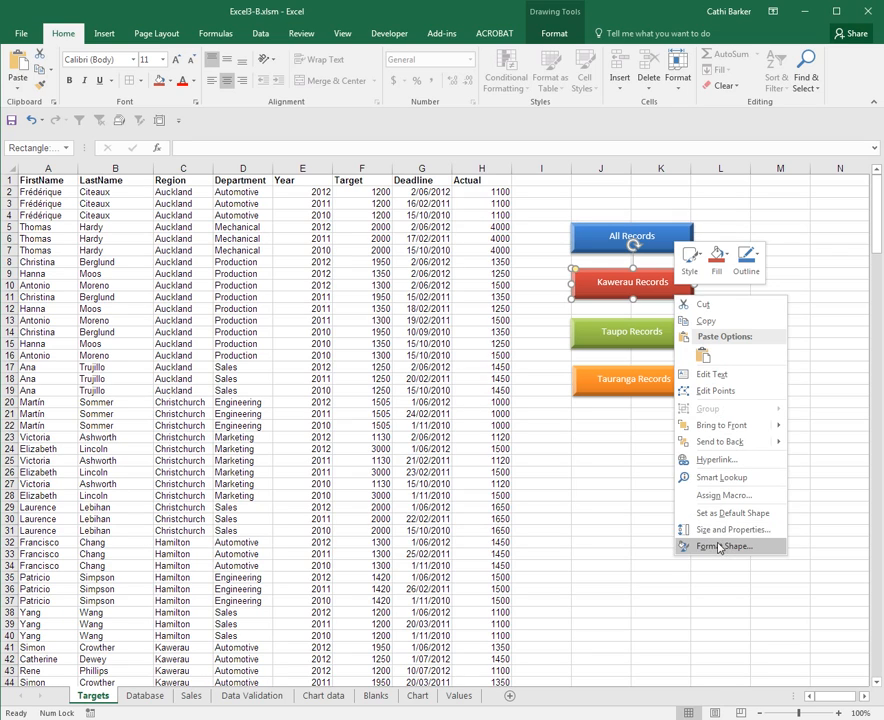
click(715, 500)
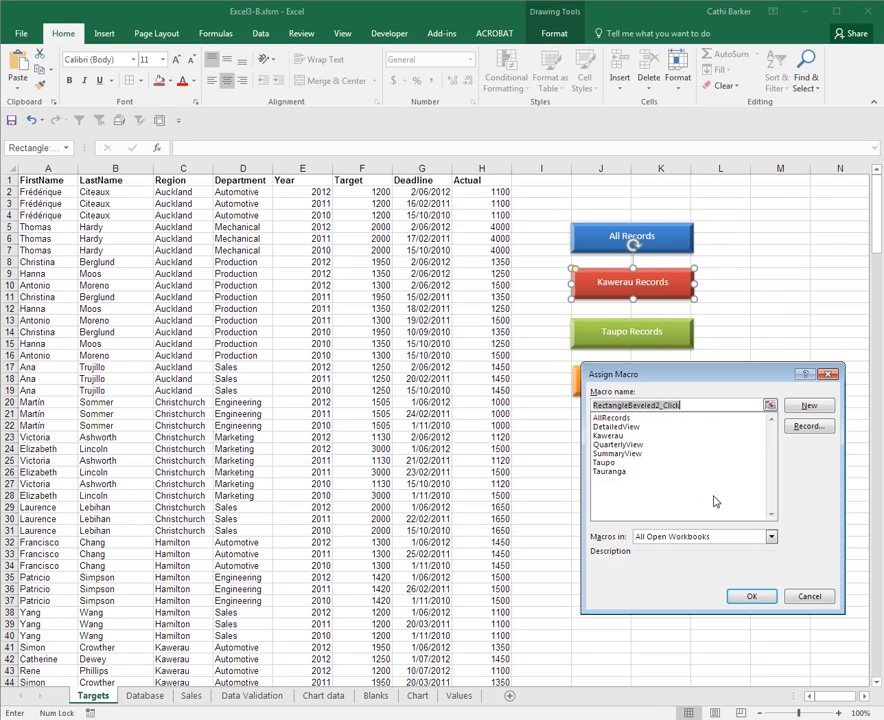
click(606, 435)
click(753, 596)
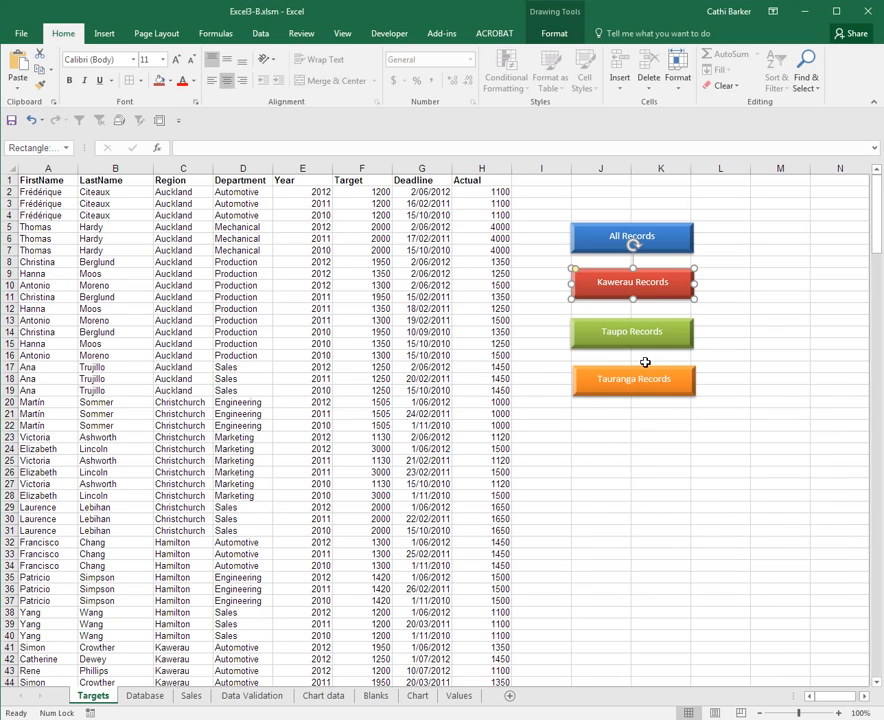
- Assign the Taupo macro to the green Taupo Records button
right_click(647, 343)
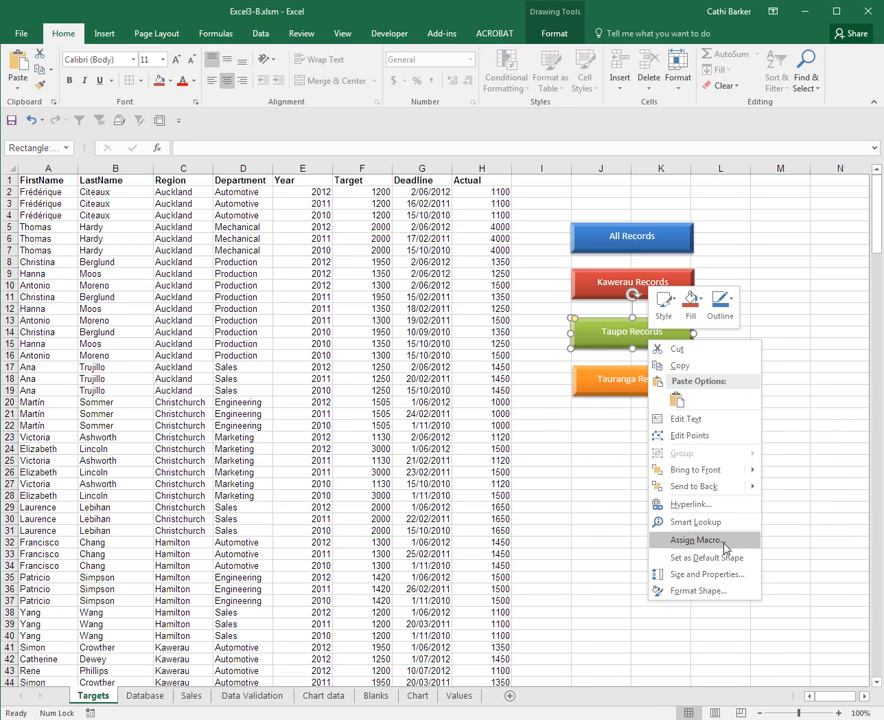
click(666, 486)
click(665, 510)
click(762, 643)
- Assign the Tauranga macro to the orange Tauranga Records button and deselect the shape
right_click(640, 391)
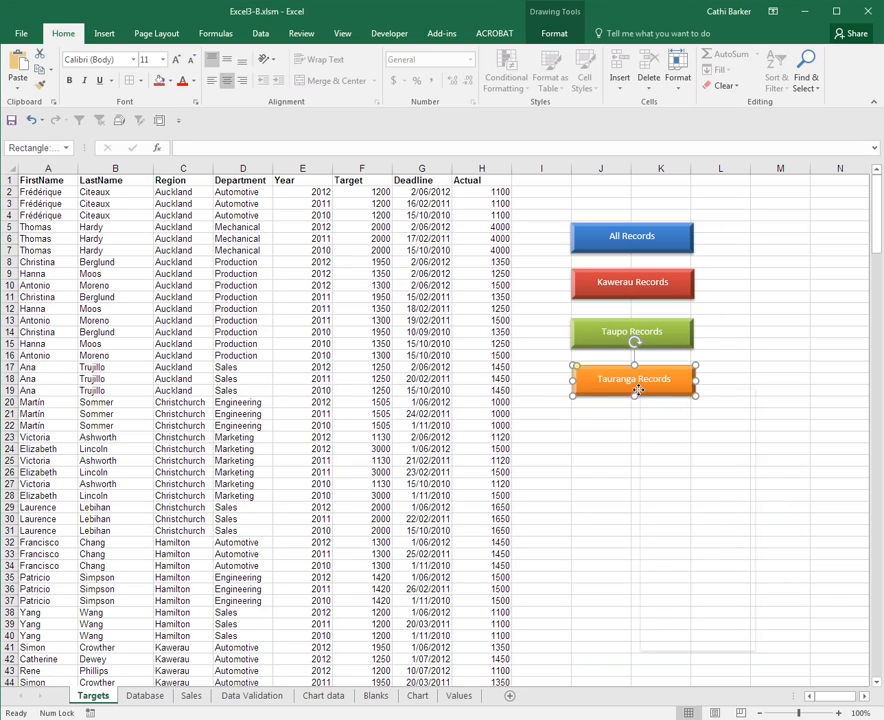
click(706, 592)
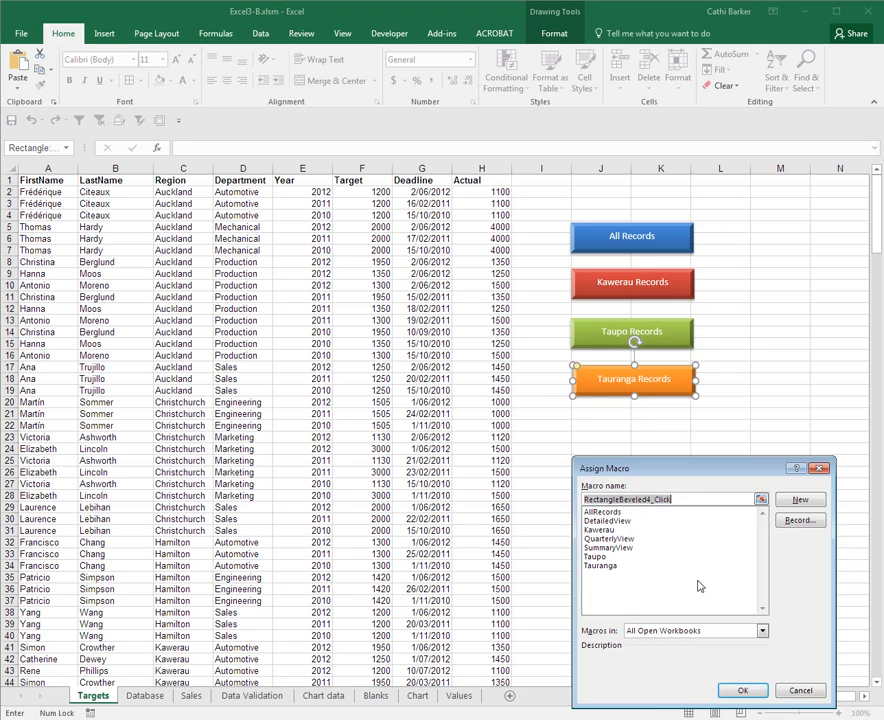
click(604, 566)
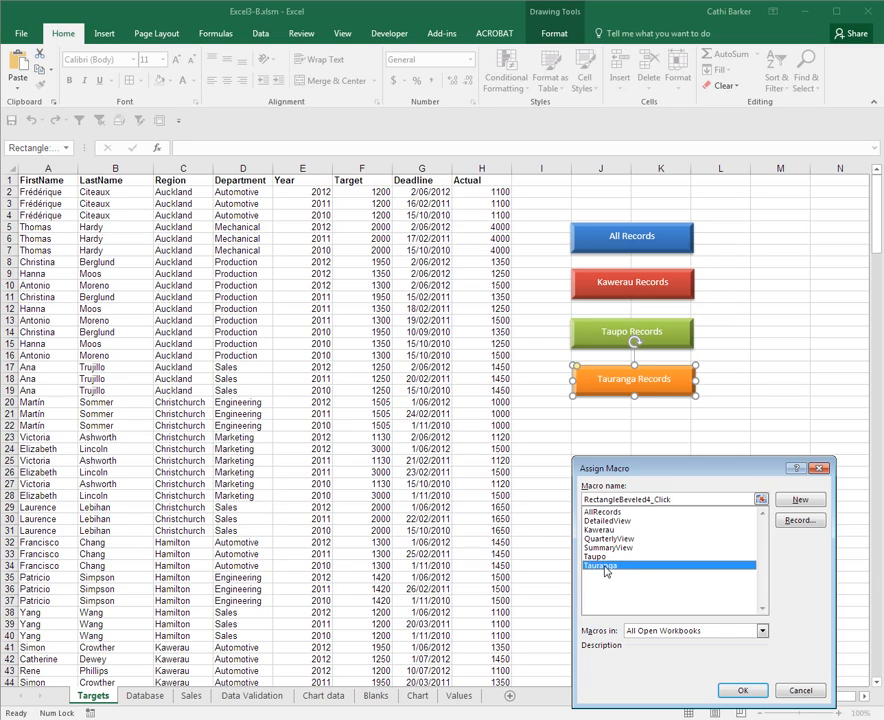
click(741, 690)
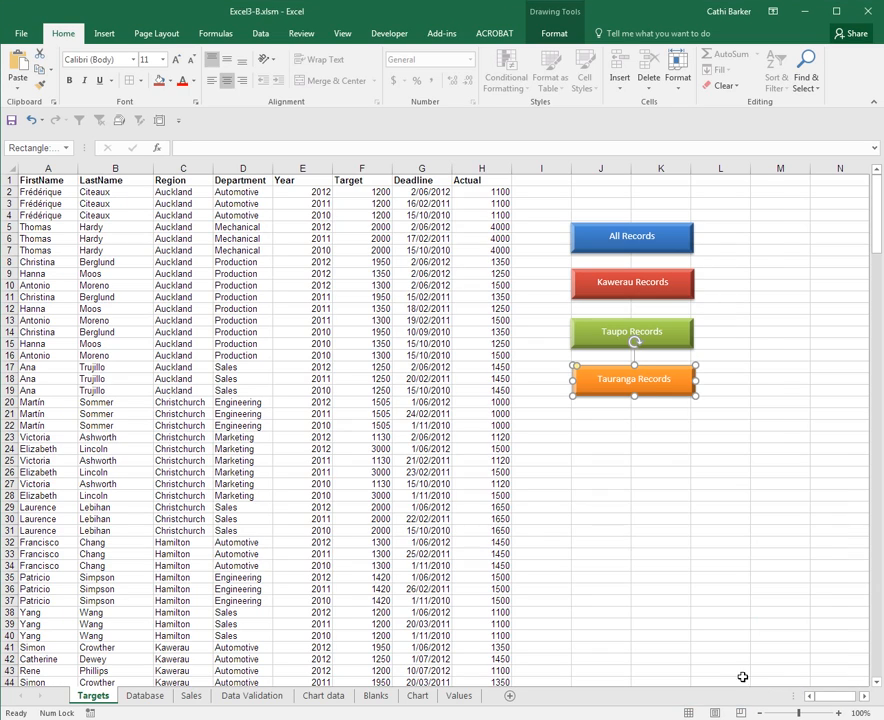
click(642, 528)
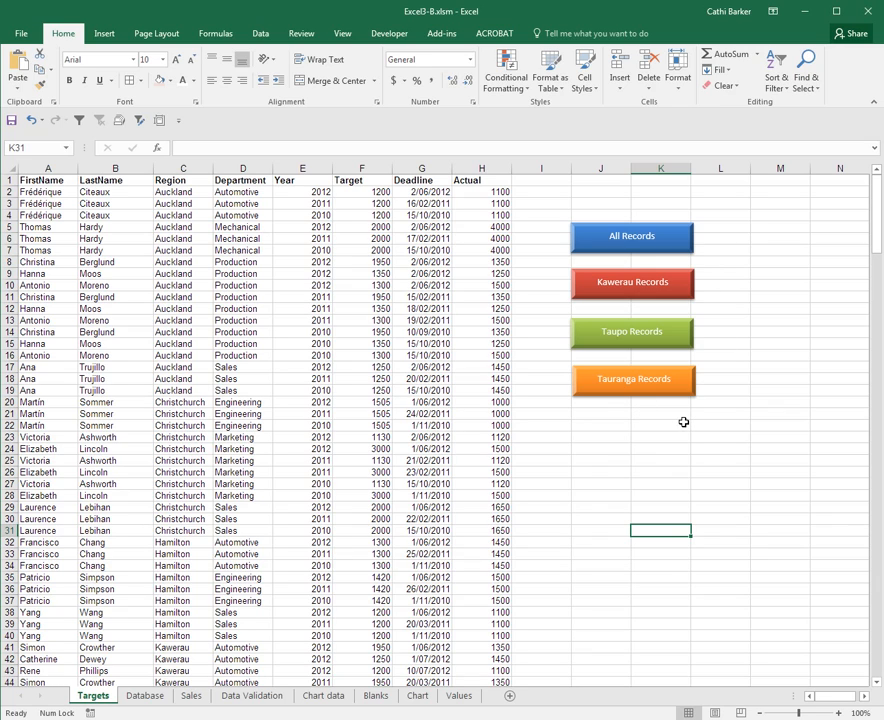
- Save the workbook under the new name Excel3-C.xlsm as a macro-enabled workbook on the Desktop
key(F12)
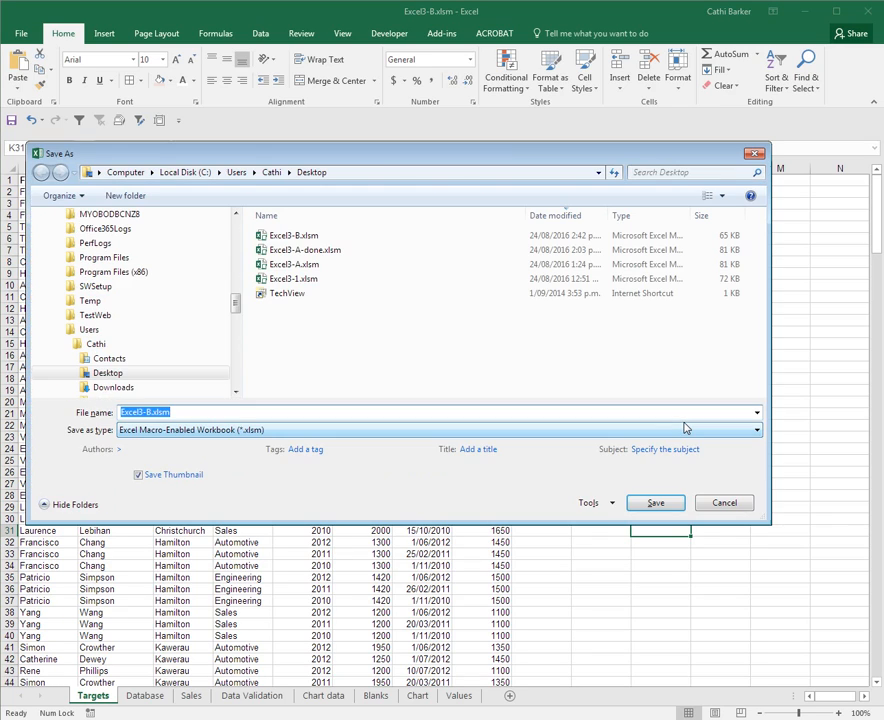
click(148, 412)
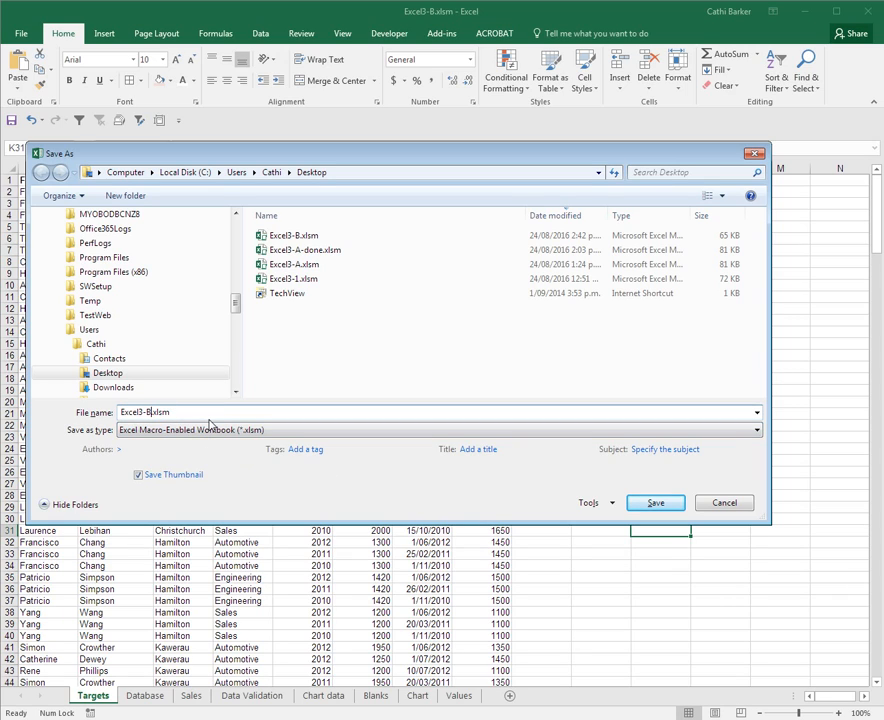
text(C)
click(654, 508)
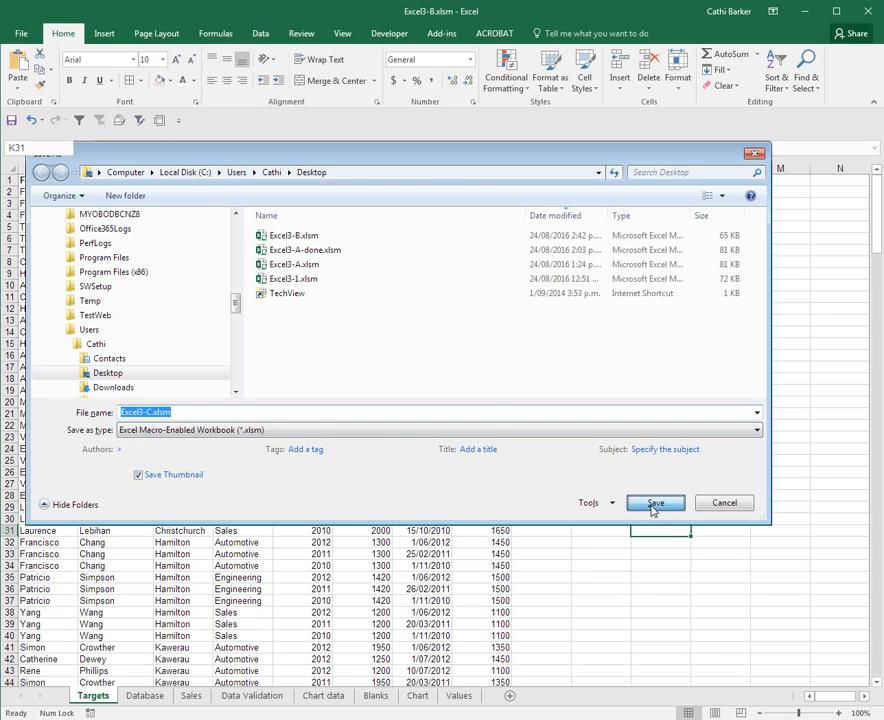
click(621, 494)
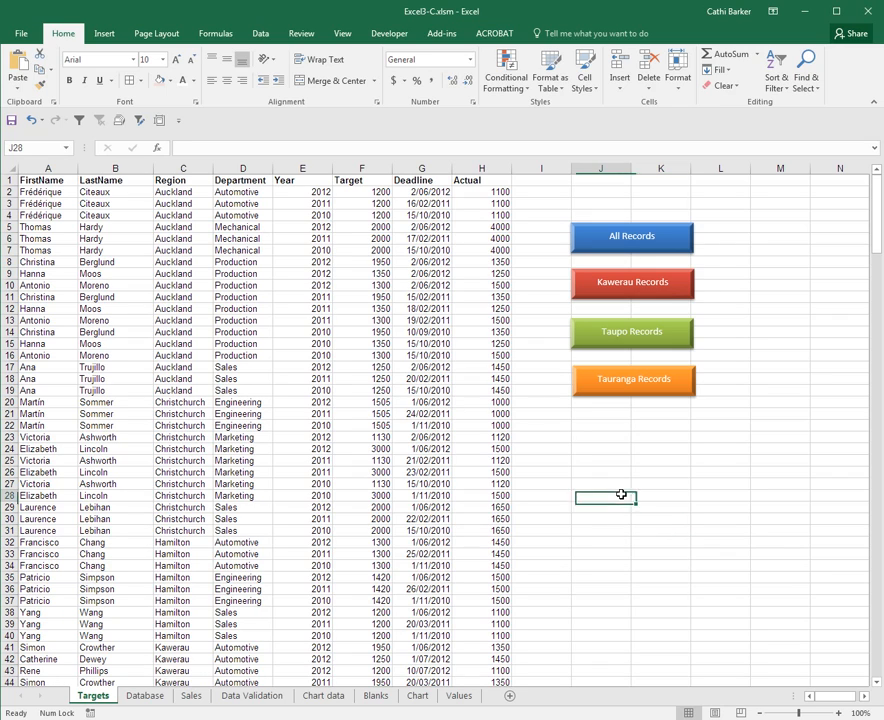
- Run the Kawerau Records button and check the filtered Targets sheet in the print preview
click(646, 286)
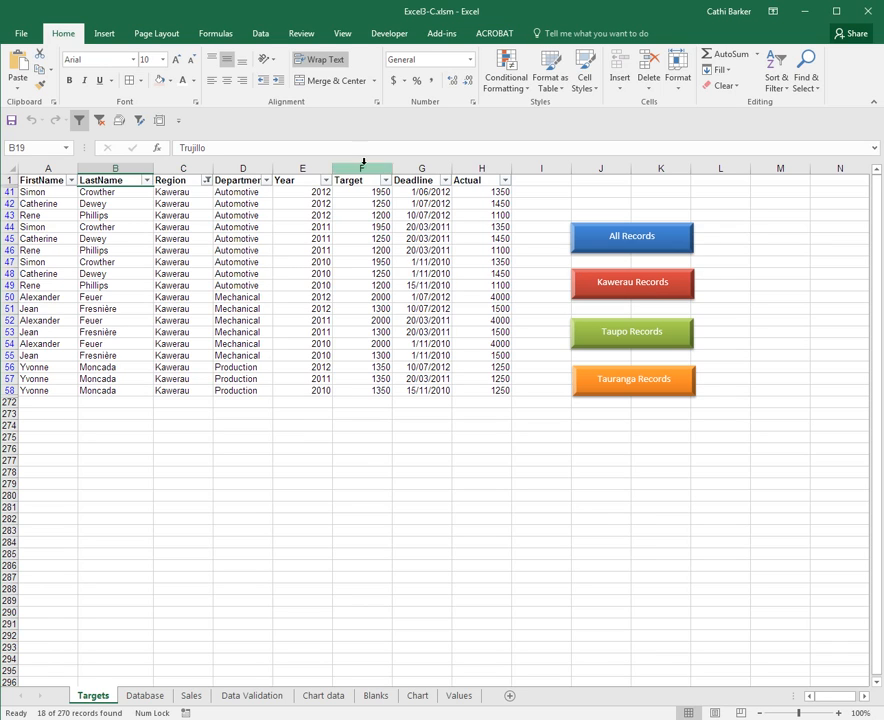
click(20, 40)
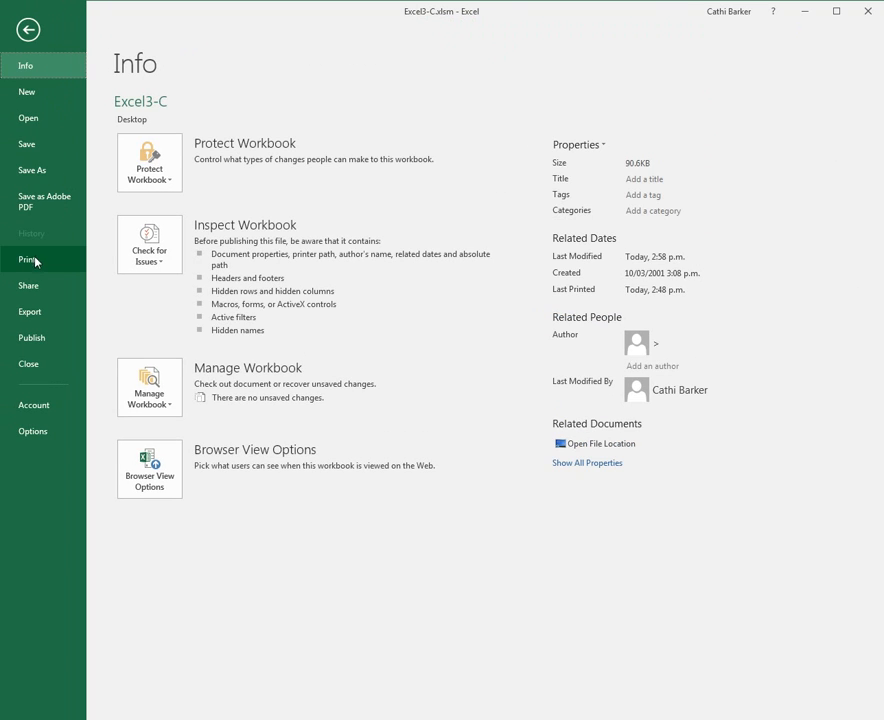
click(27, 260)
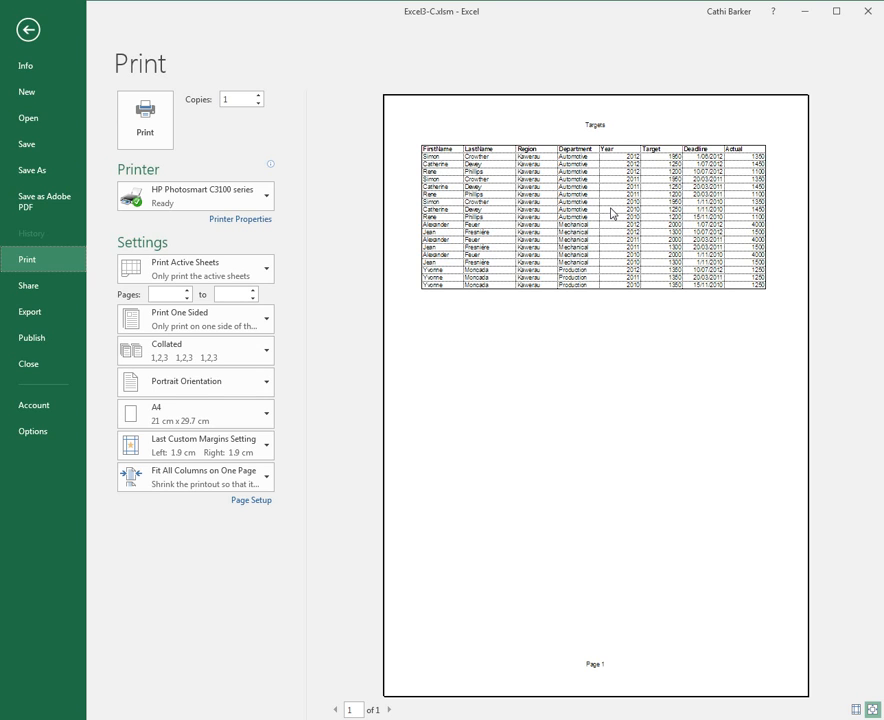
click(22, 26)
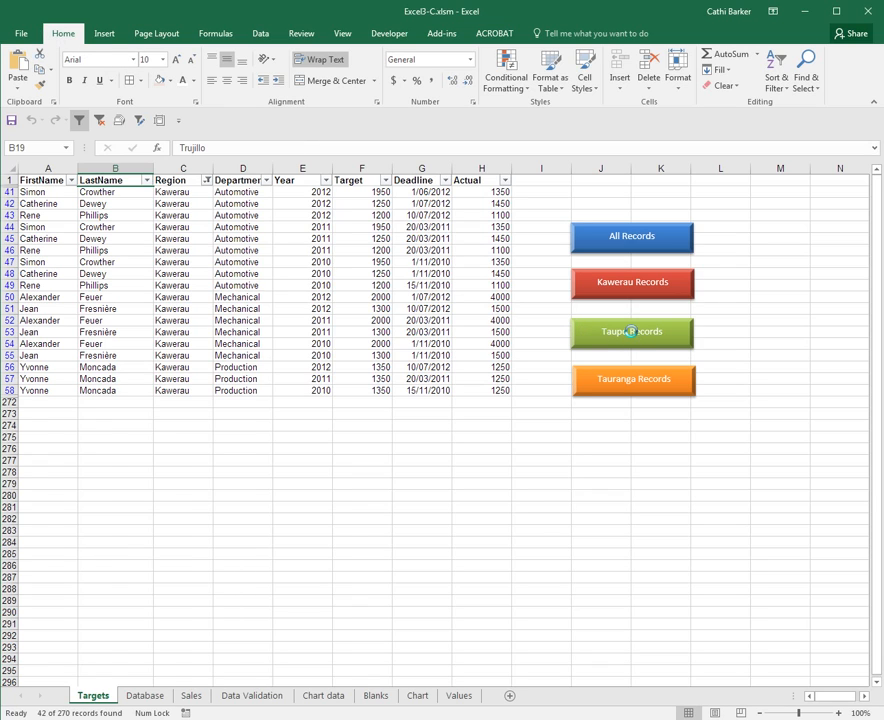
- Test the Taupo Records and Tauranga Records buttons, and restore the full list with the All Records button
click(633, 335)
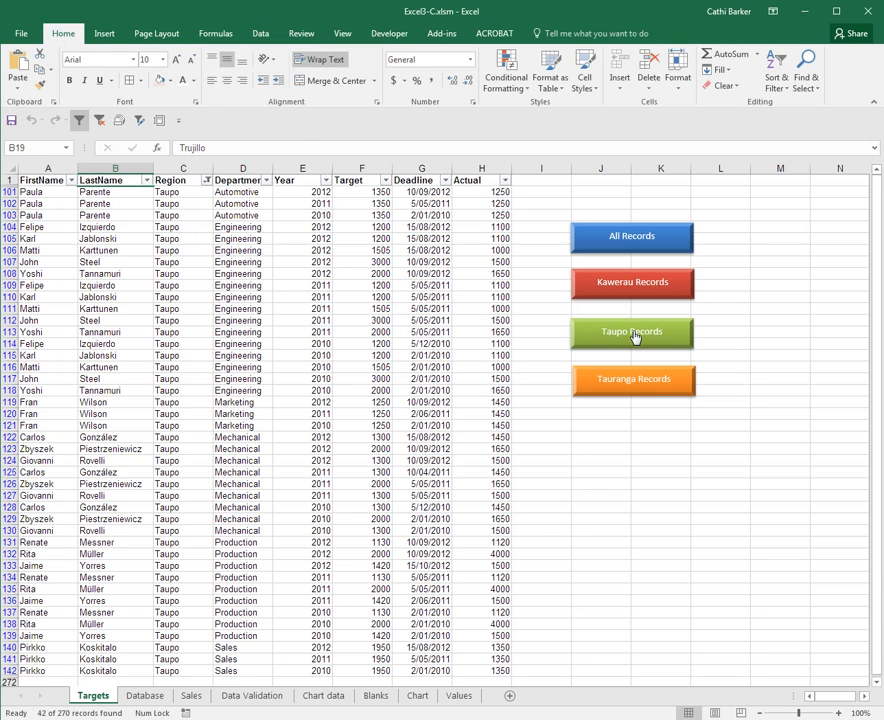
click(655, 391)
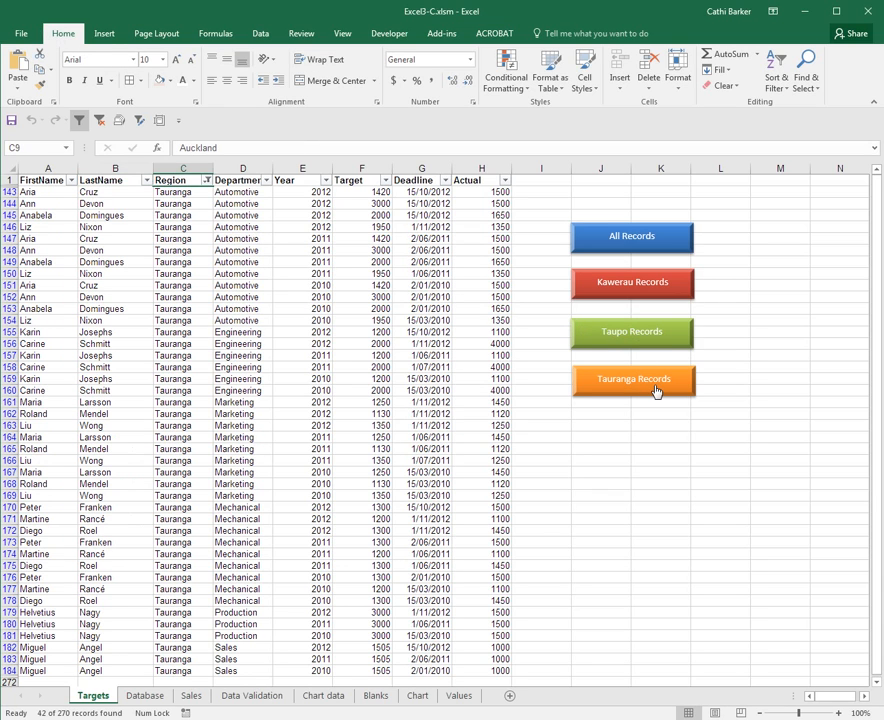
click(638, 244)
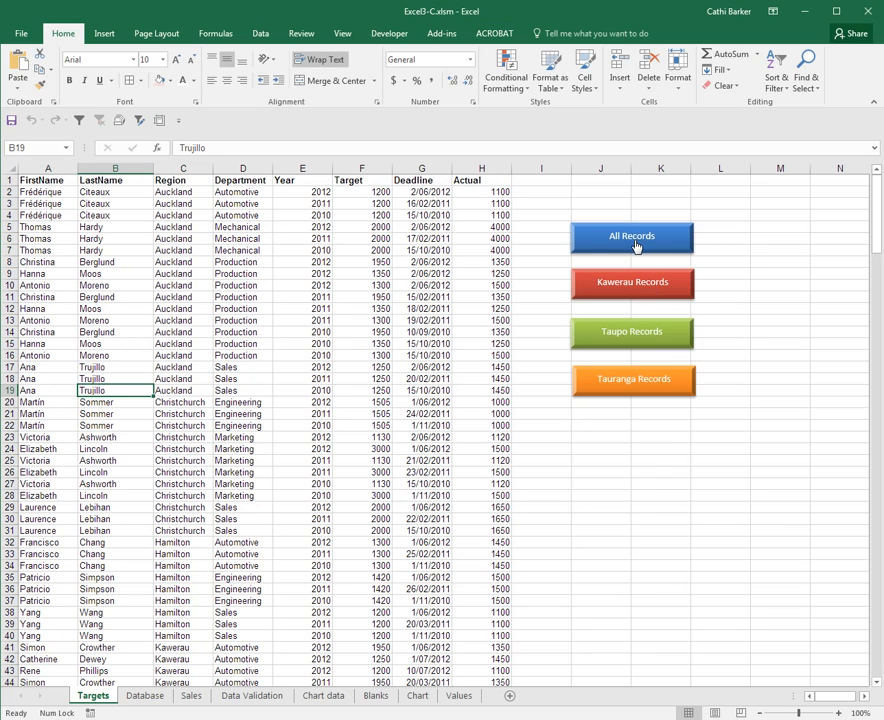